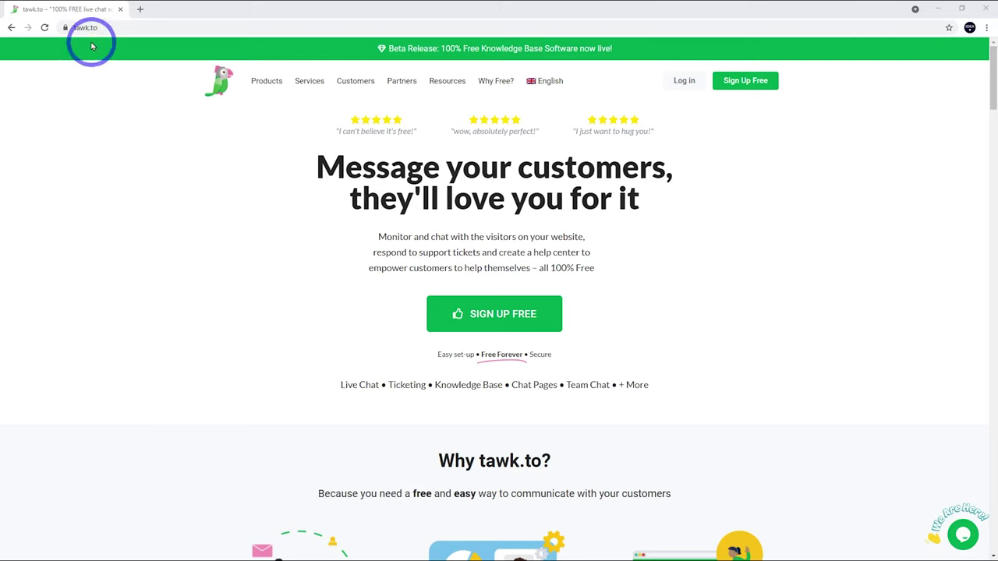
left_click(492, 312)
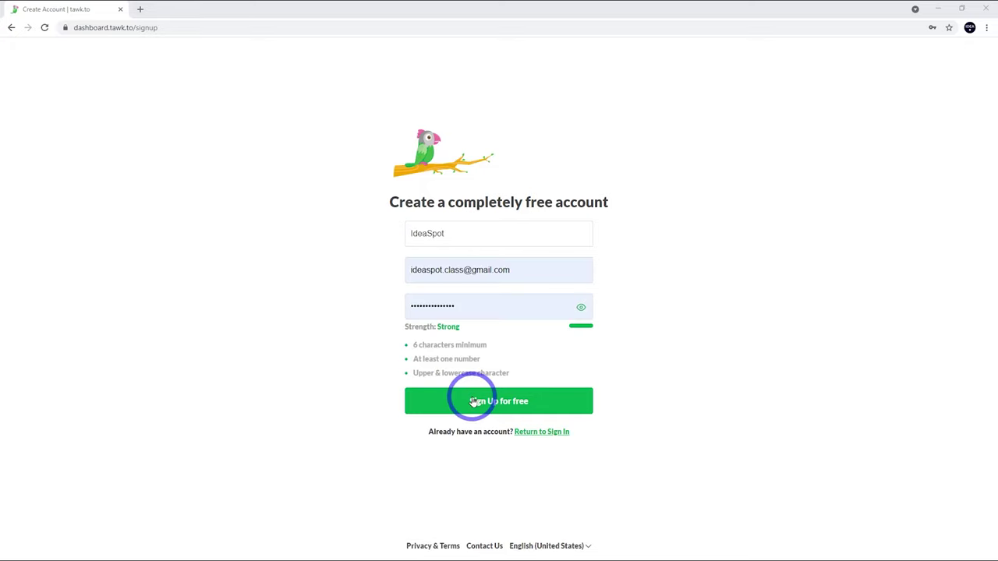
left_click(473, 400)
left_click(472, 248)
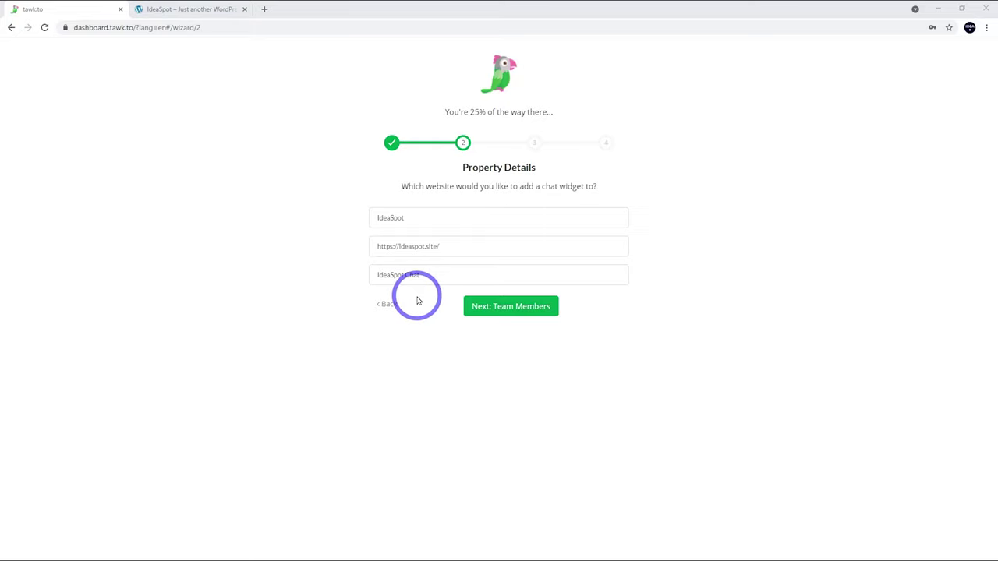
left_click(478, 304)
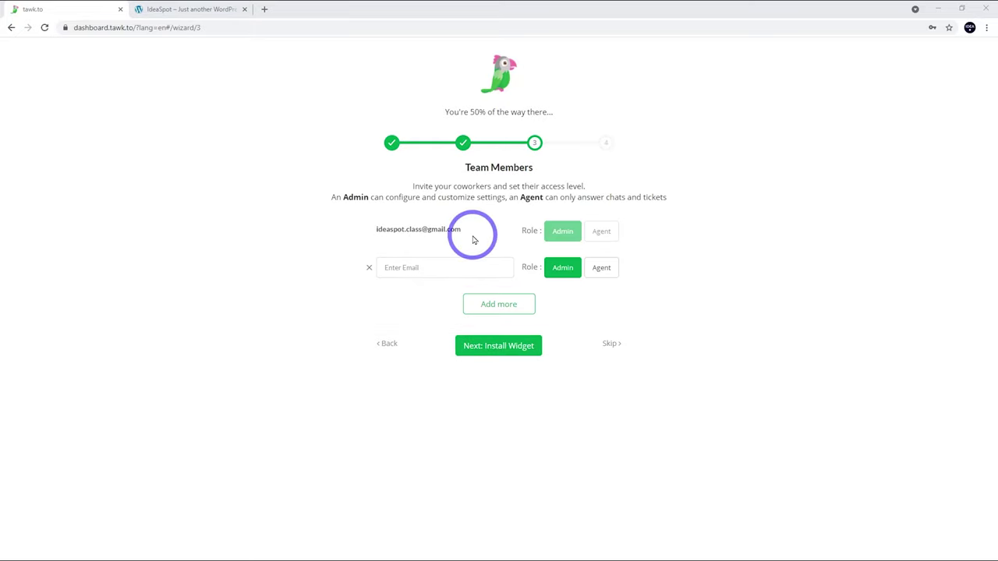
left_click(503, 344)
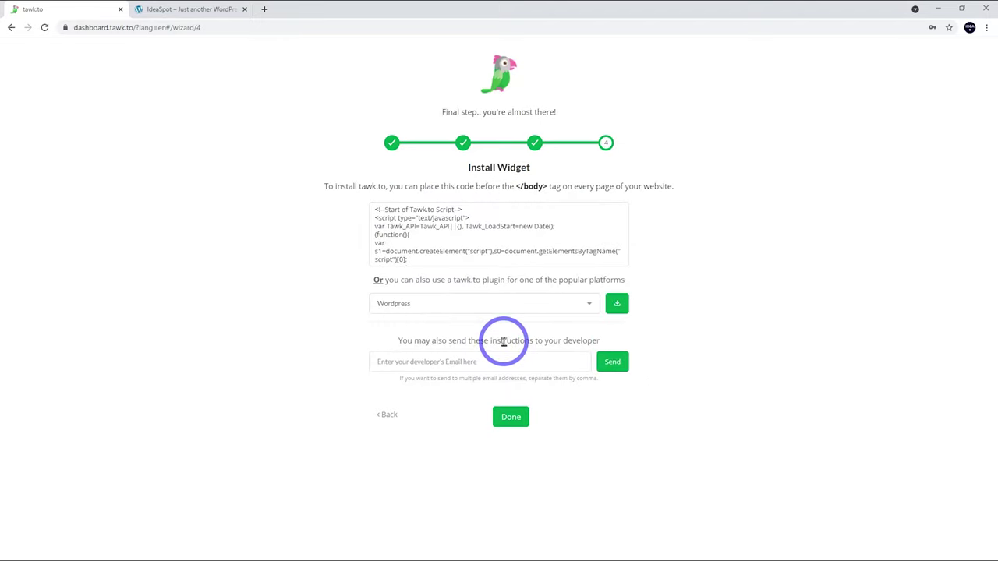
Step: Review the widget installation options, including the embed code and the plugins offered for popular platforms
left_click(436, 199)
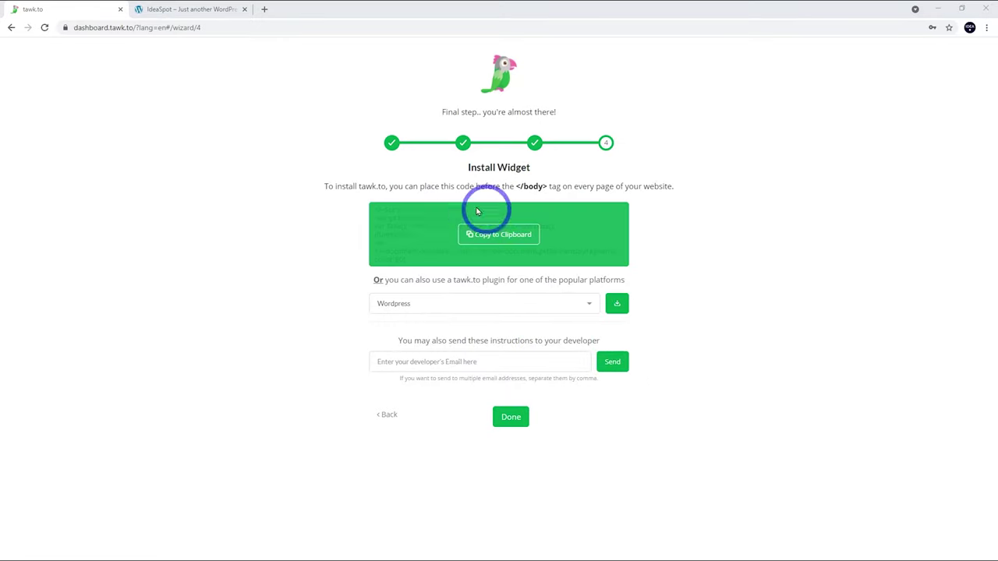
left_click(341, 241)
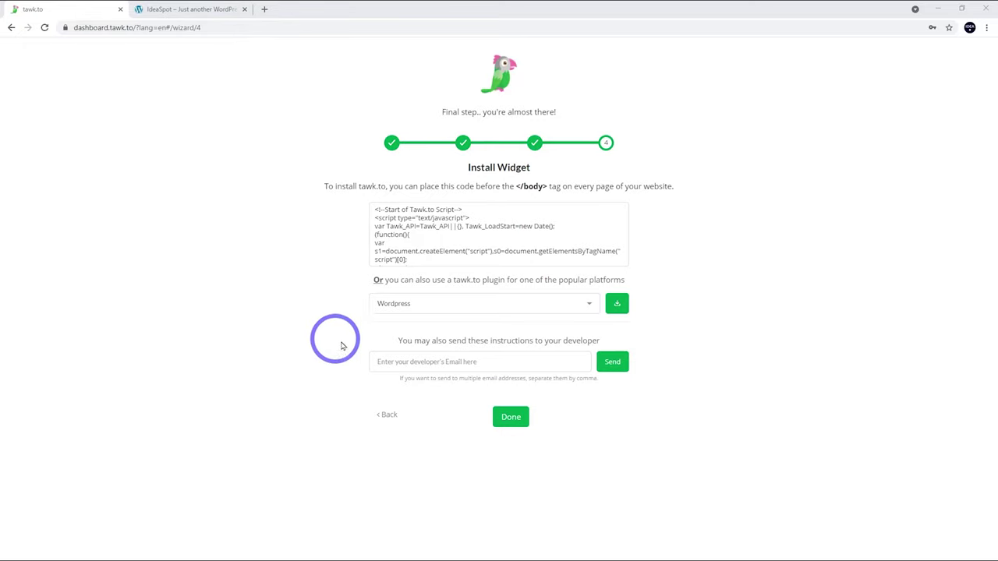
left_click(458, 310)
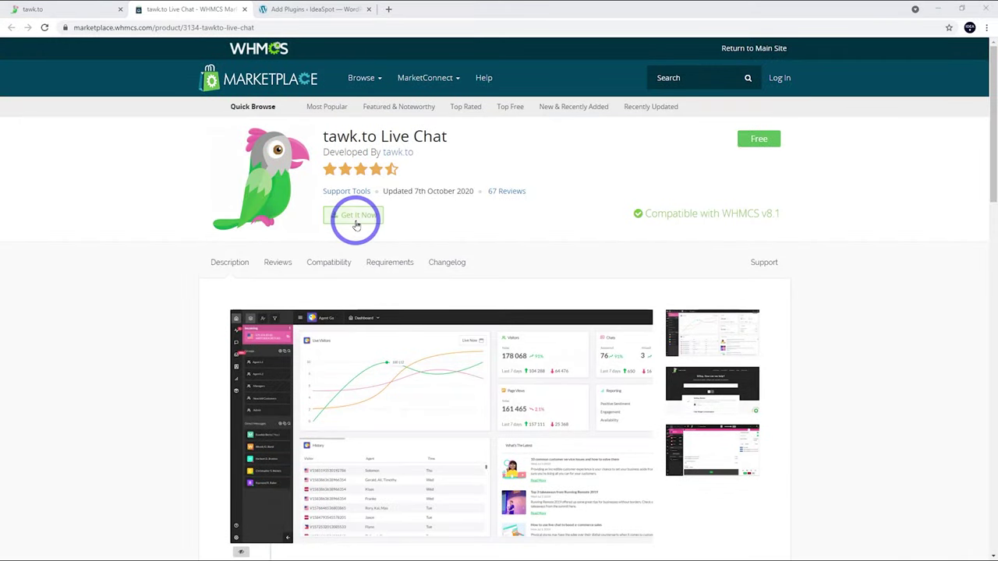
Step: Install and activate the official Tawk.To Live Chat plugin from the WordPress plugin search for "tawk to"
left_click(330, 10)
left_click(388, 86)
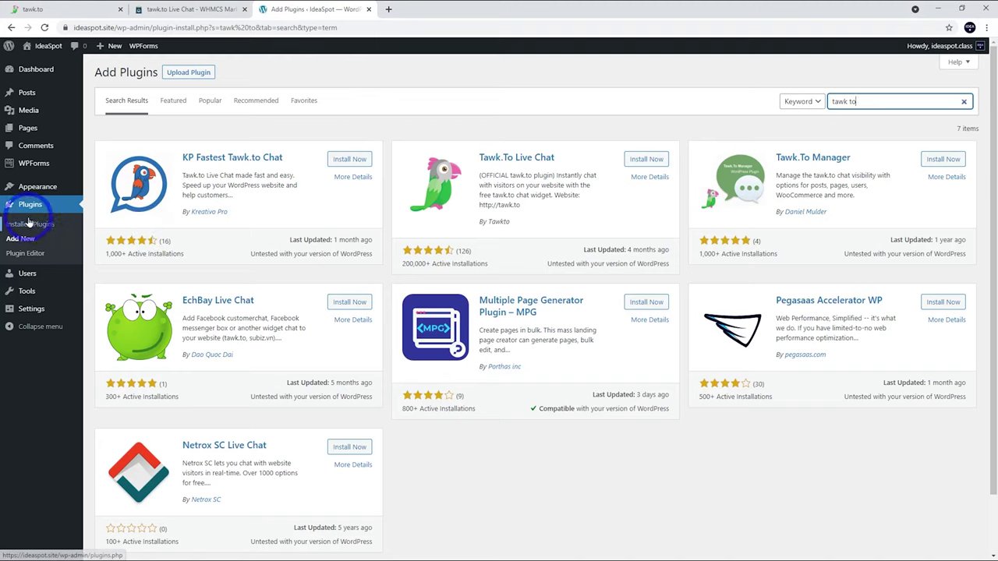
left_click(69, 228)
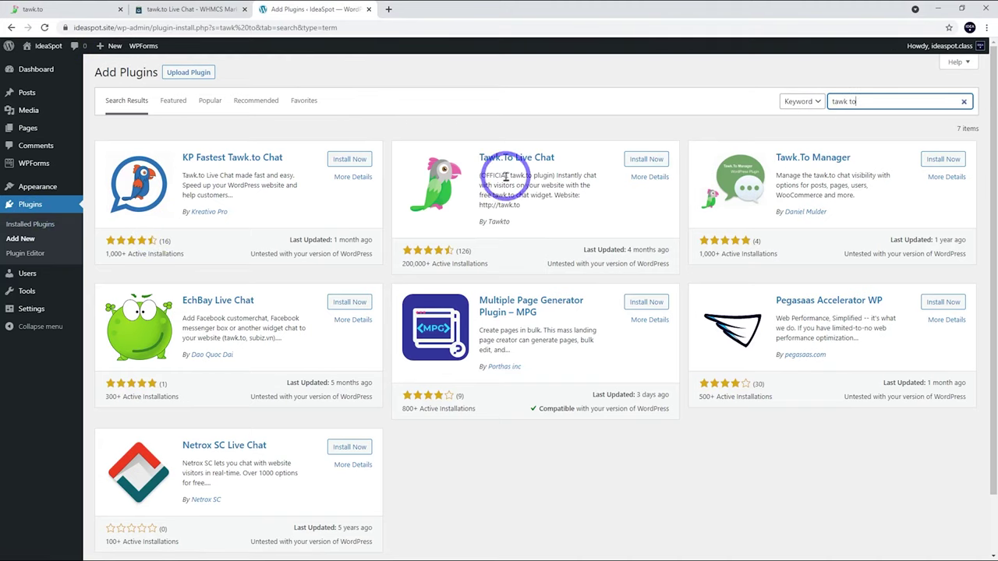
left_click(648, 160)
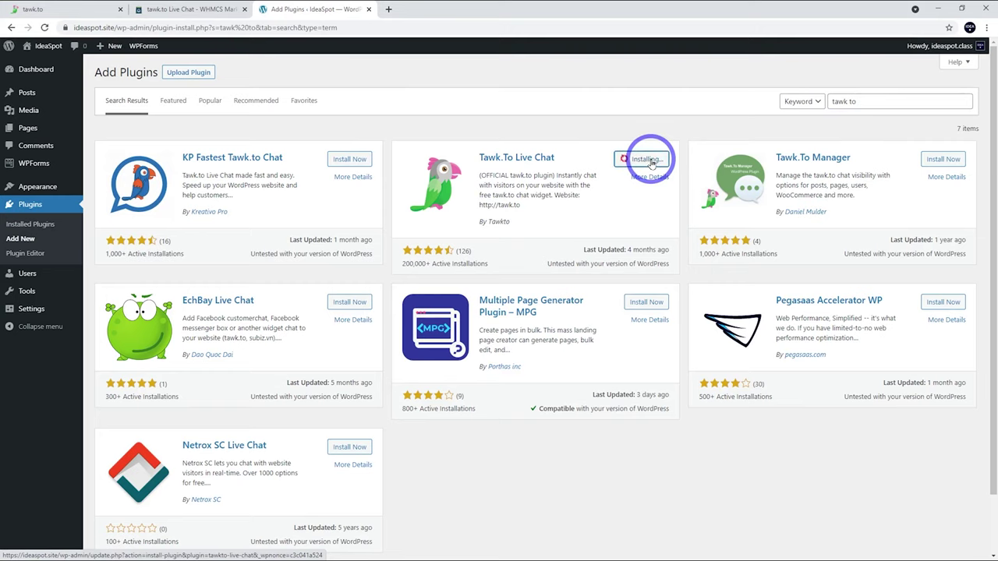
left_click(651, 160)
Step: Return to the tawk.to setup wizard, finish it and decline the dashboard tour
key("ctrl+1")
left_click(178, 374)
left_click(515, 417)
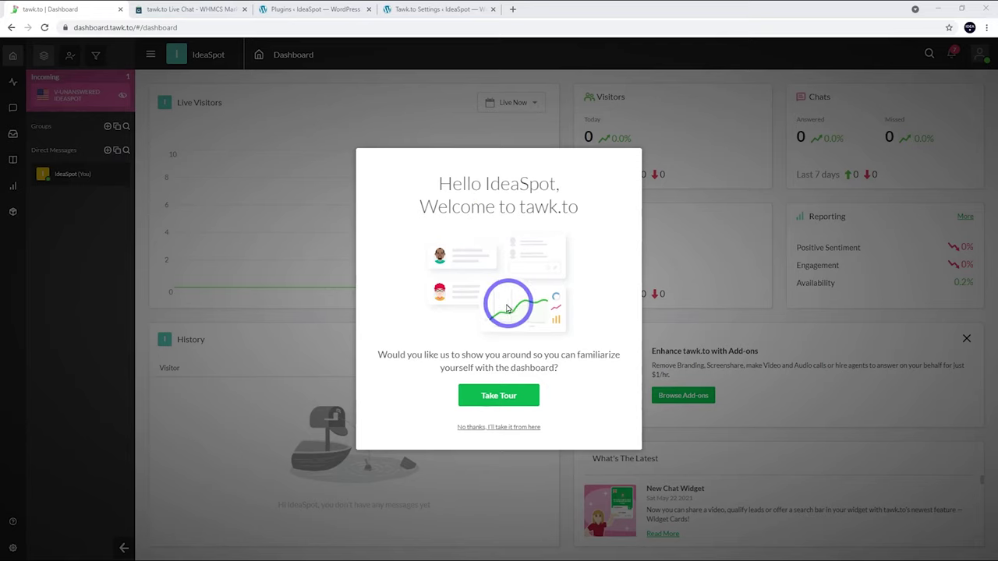
left_click(494, 428)
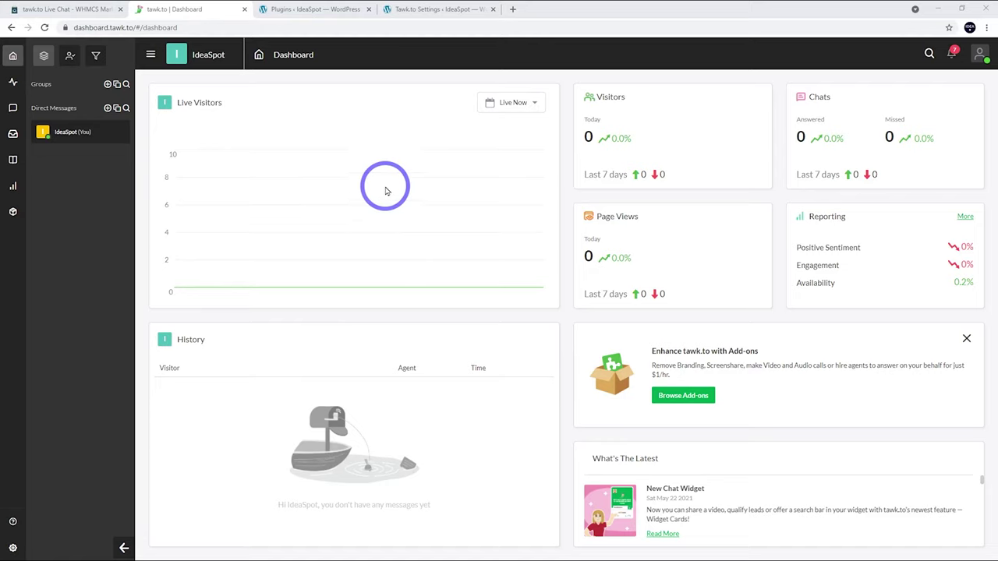
Step: Open the Tawk.to Live Chat plugin's settings in WordPress and log in with the tawk.to account
left_click(295, 9)
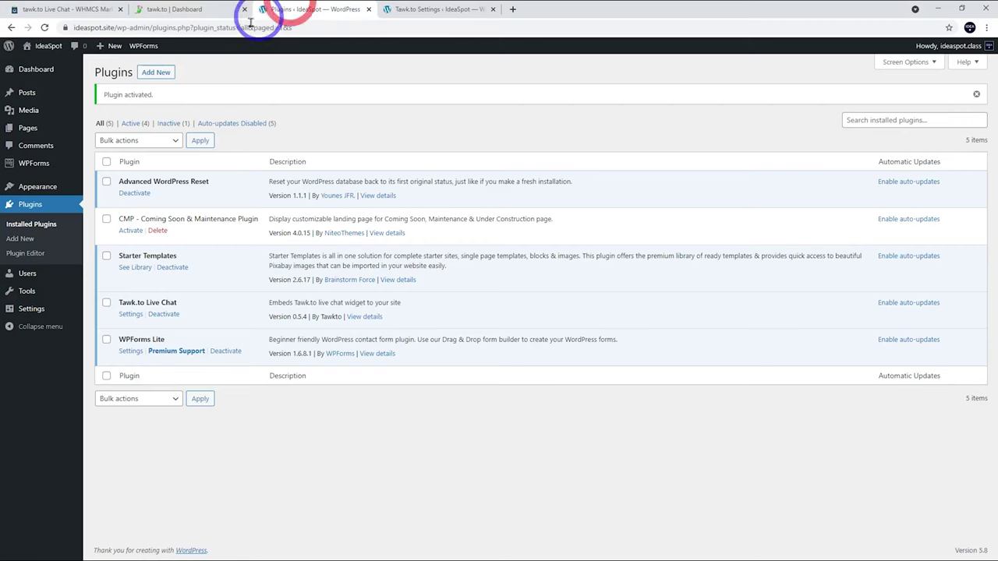
left_click(131, 314)
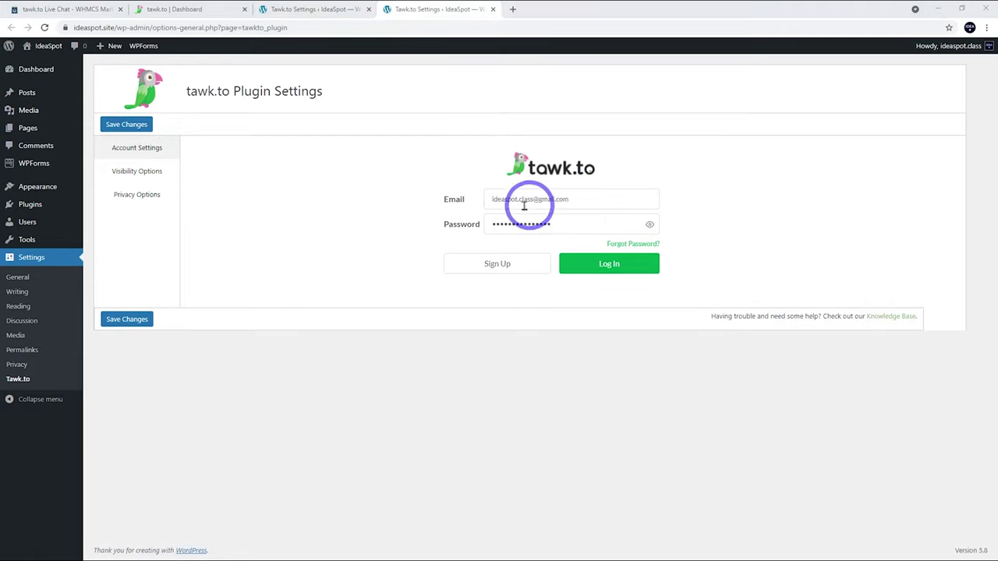
left_click(586, 266)
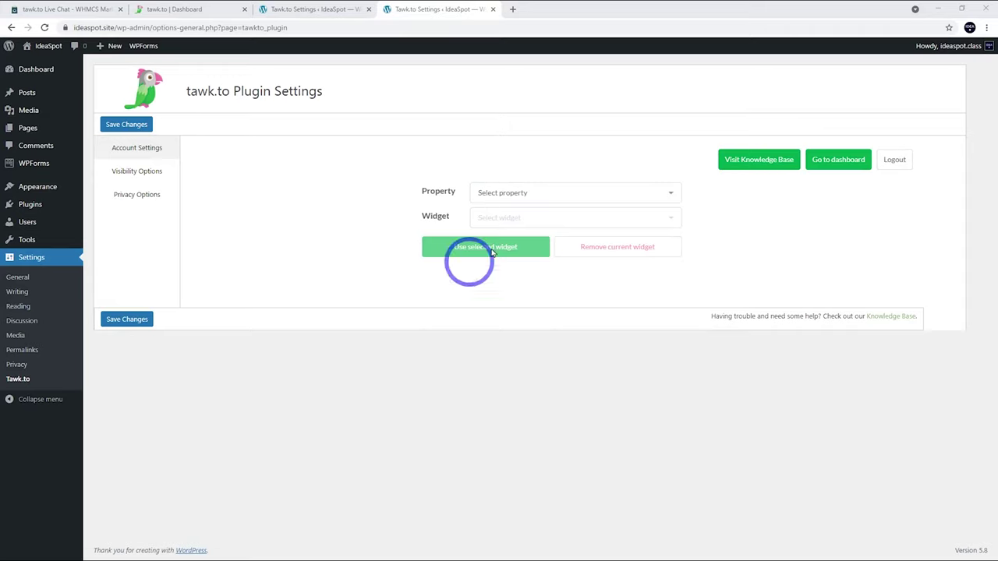
Step: Choose the IdeaSpot property and the IdeaSpot Chat widget in the plugin settings and apply the selected widget
left_click(514, 193)
left_click(494, 216)
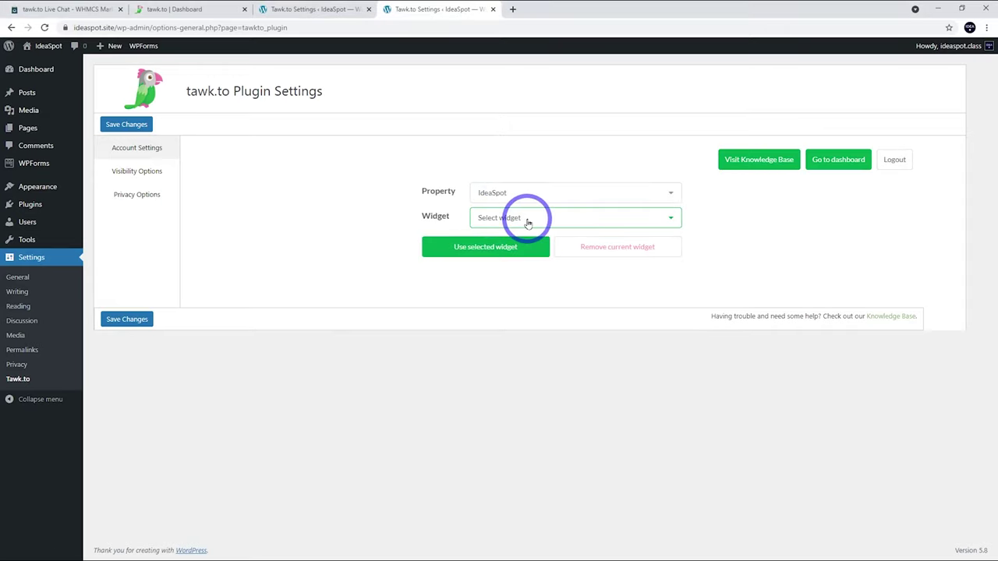
left_click(521, 220)
left_click(499, 241)
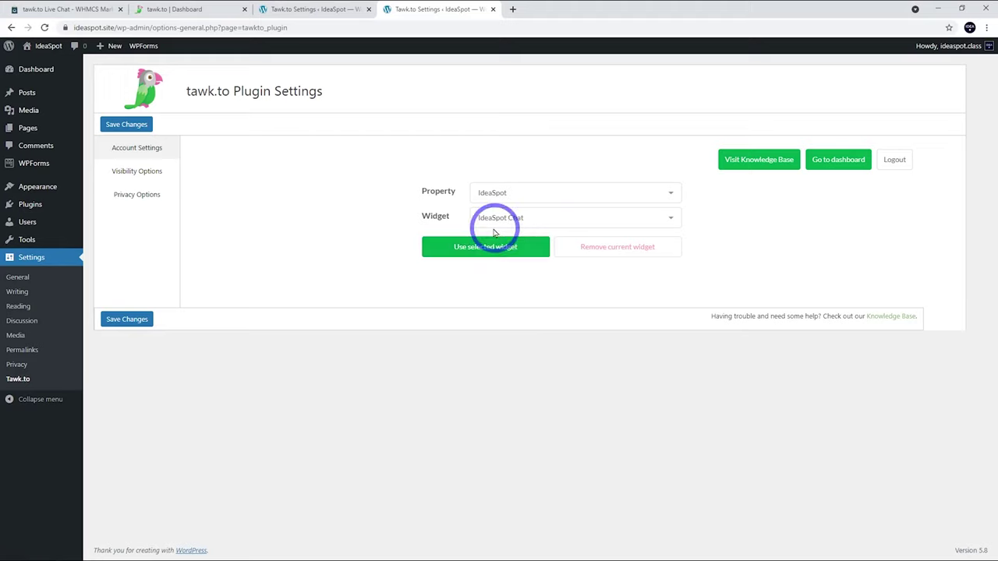
left_click(470, 251)
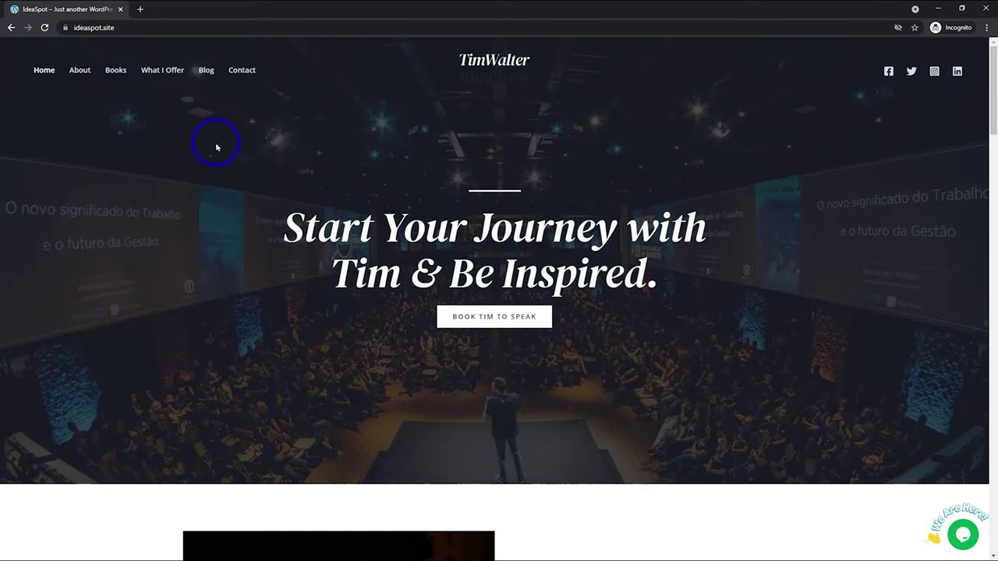
Step: Send "Test message" as a visitor through the chat widget on the ideaspot.site home page
scroll(795, 389, "down", 2)
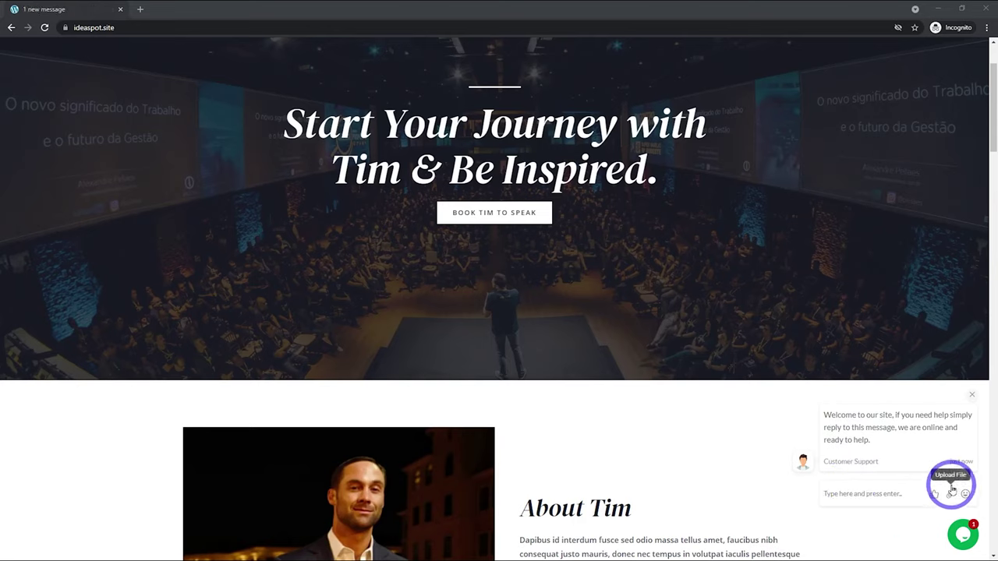
left_click(842, 493)
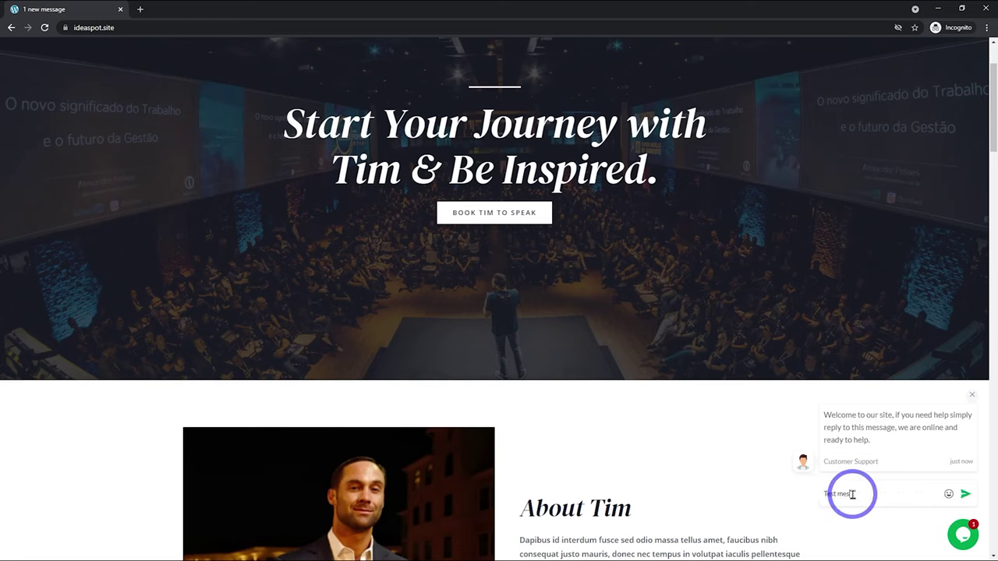
type("Test message")
key("Return")
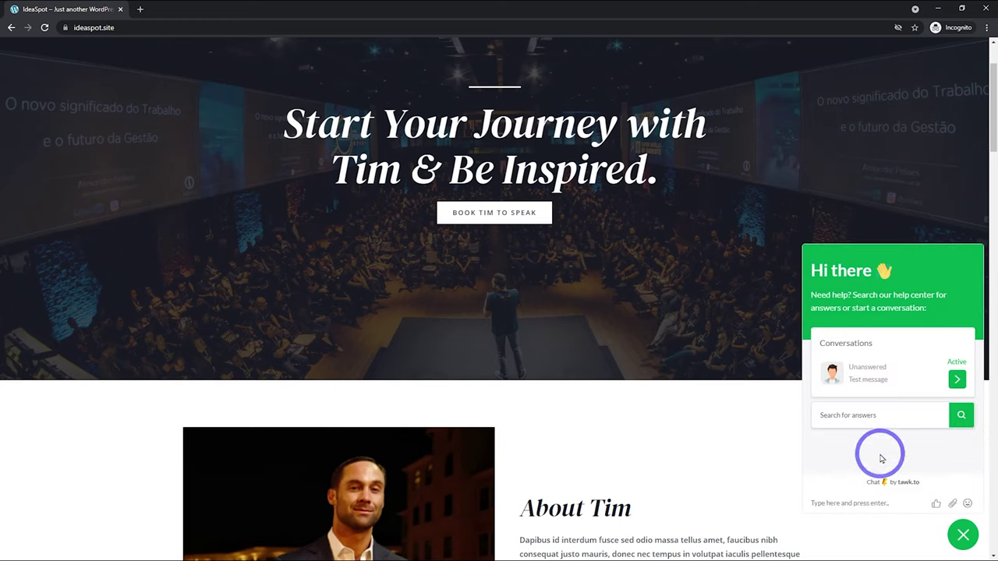
Step: Switch to the tawk.to dashboard and open the visitors' conversations from the monitoring view
key("alt+Tab")
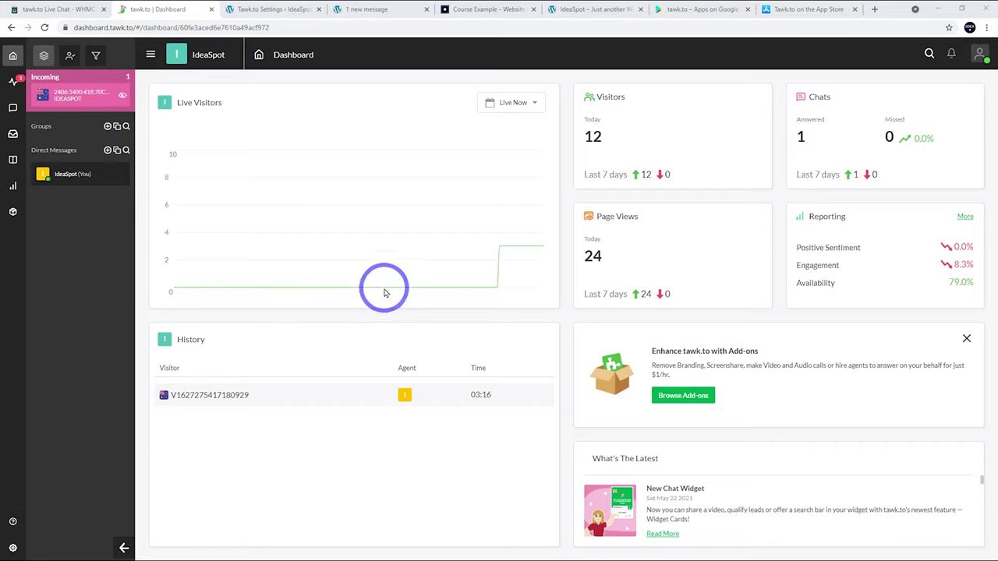
left_click(13, 82)
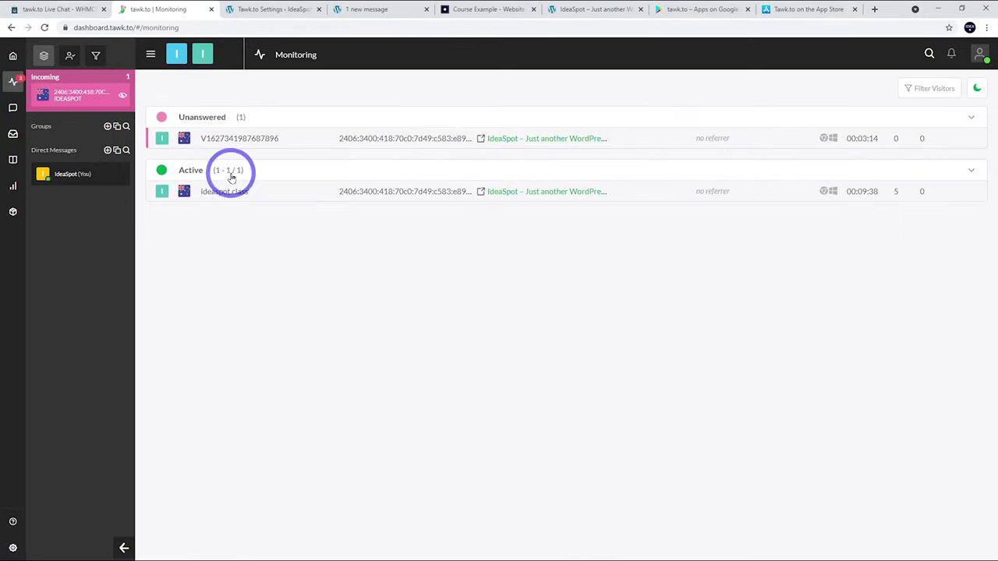
left_click(410, 205)
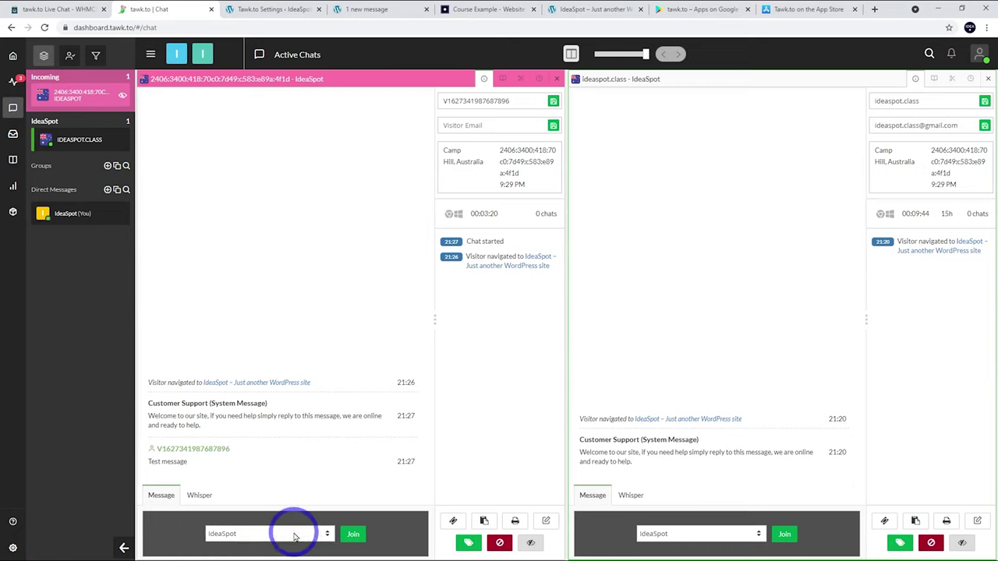
Step: Join the unanswered visitor chat as IdeaSpot and reply "HI" to the test message
left_click(354, 535)
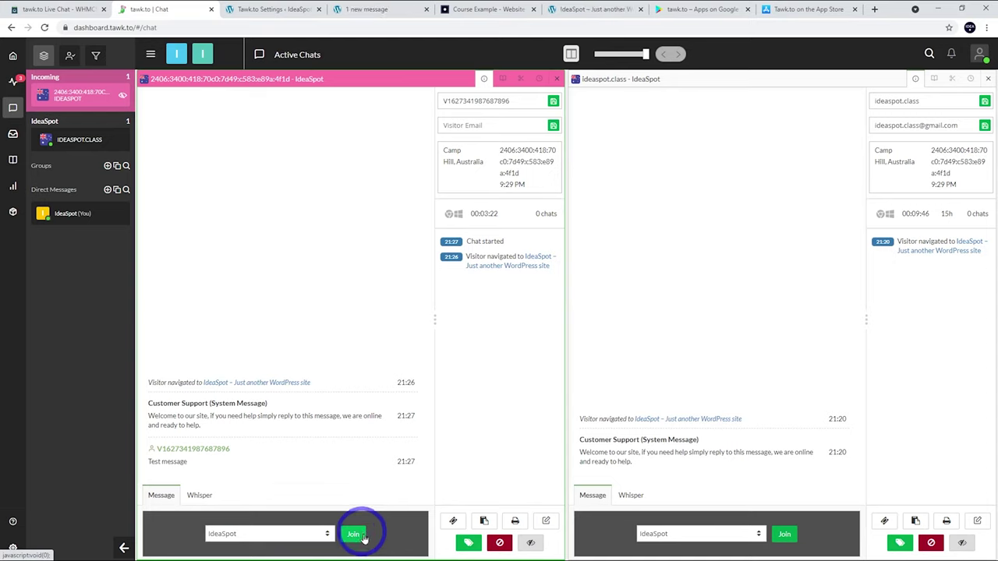
left_click(197, 528)
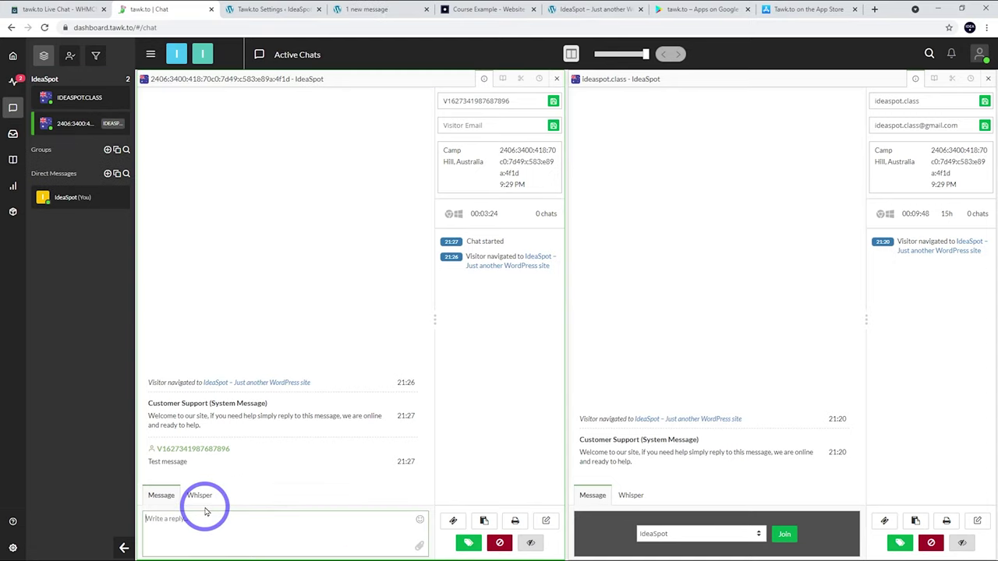
type("HI")
key("Return")
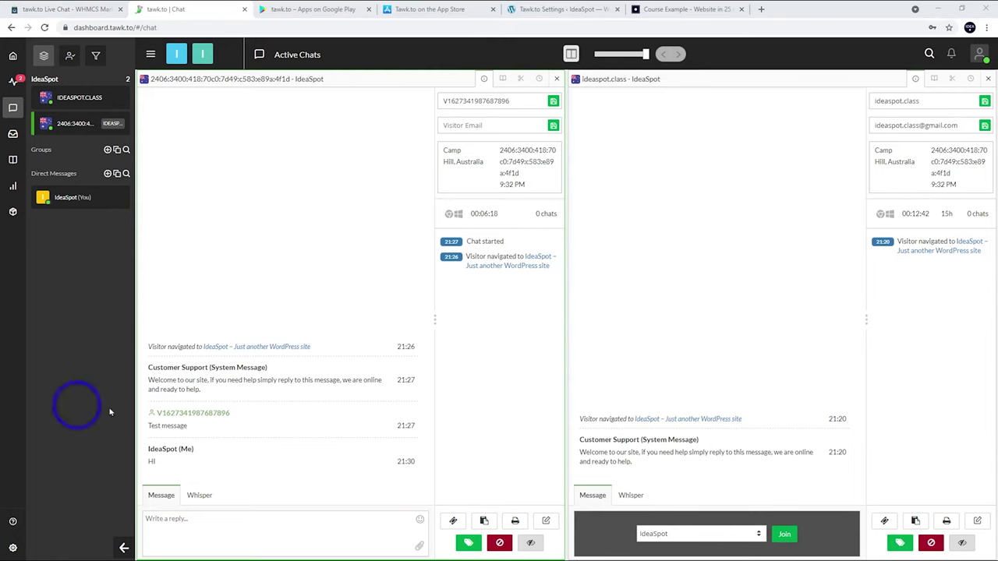
Step: Look at the tawk.to mobile app pages on Google Play and the App Store, and return to the chat dashboard
left_click(325, 13)
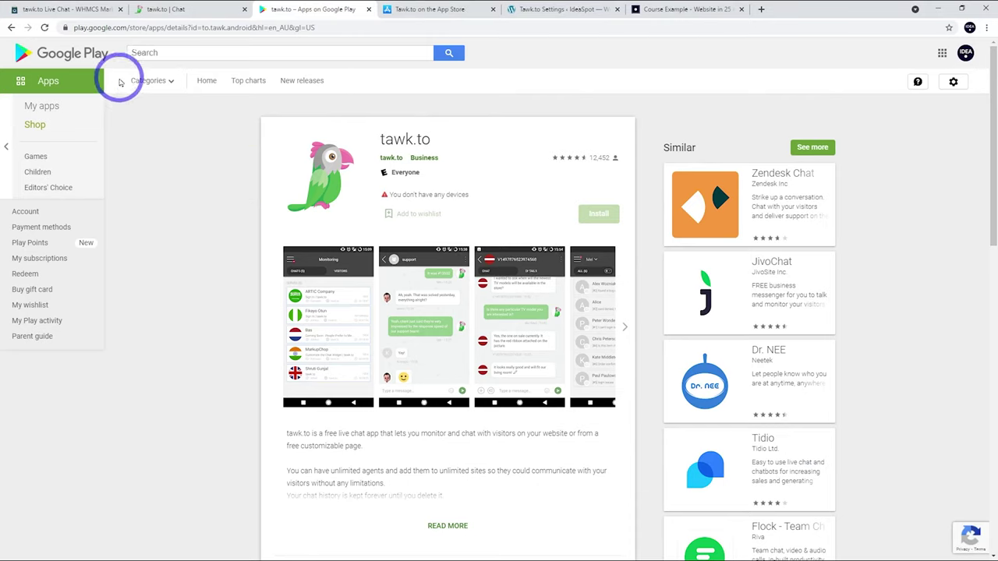
left_click(447, 9)
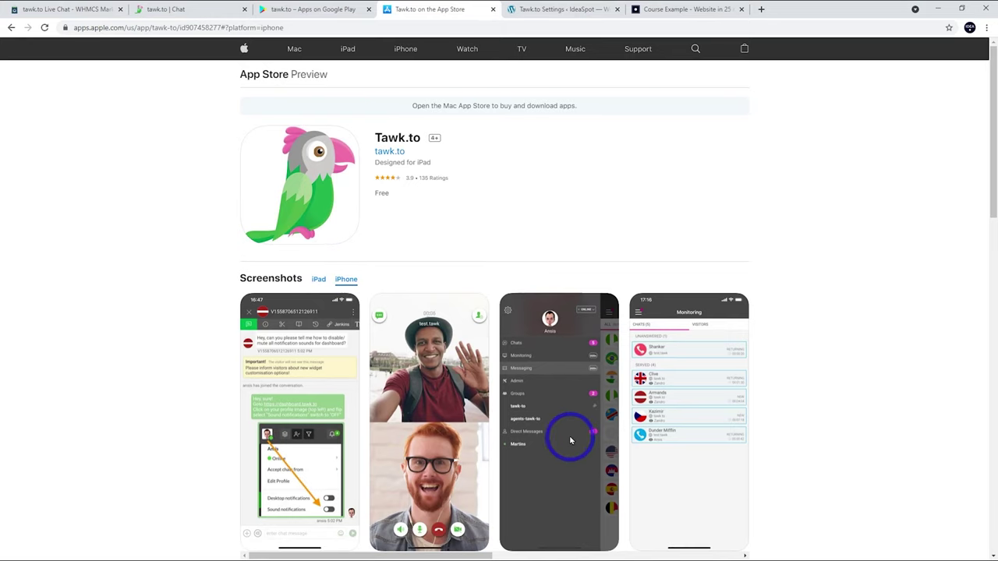
left_click(188, 11)
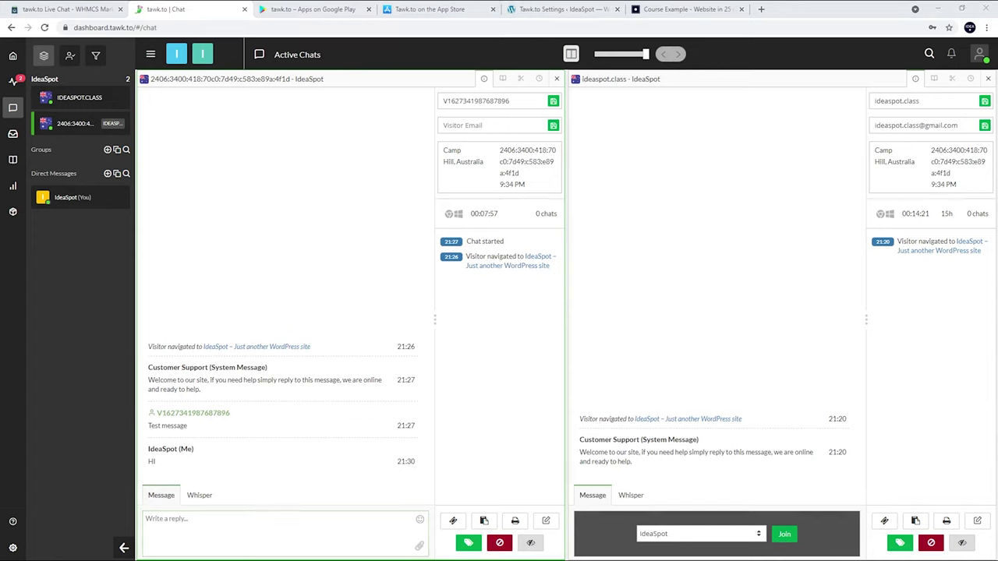
Step: Set the New Chat notification sound to the High Marimba tone in the sound and notification settings and save
left_click(979, 56)
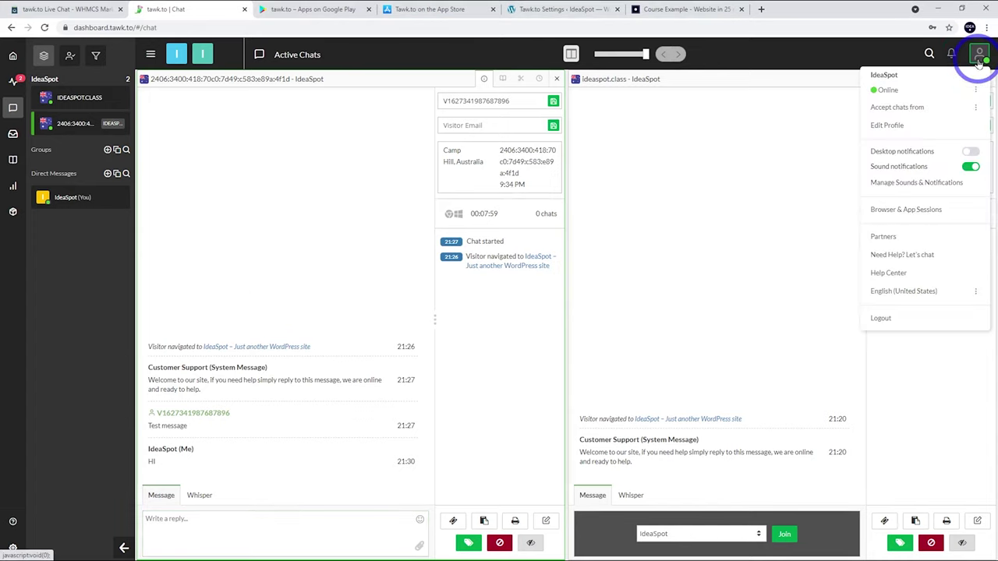
left_click(931, 182)
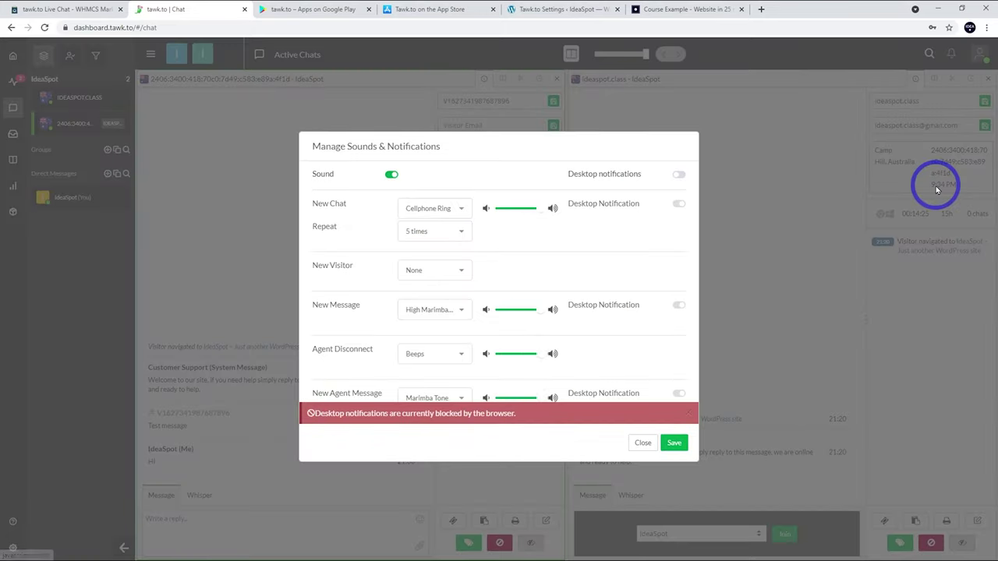
left_click(421, 210)
scroll(420, 238, "down", 3)
left_click(409, 300)
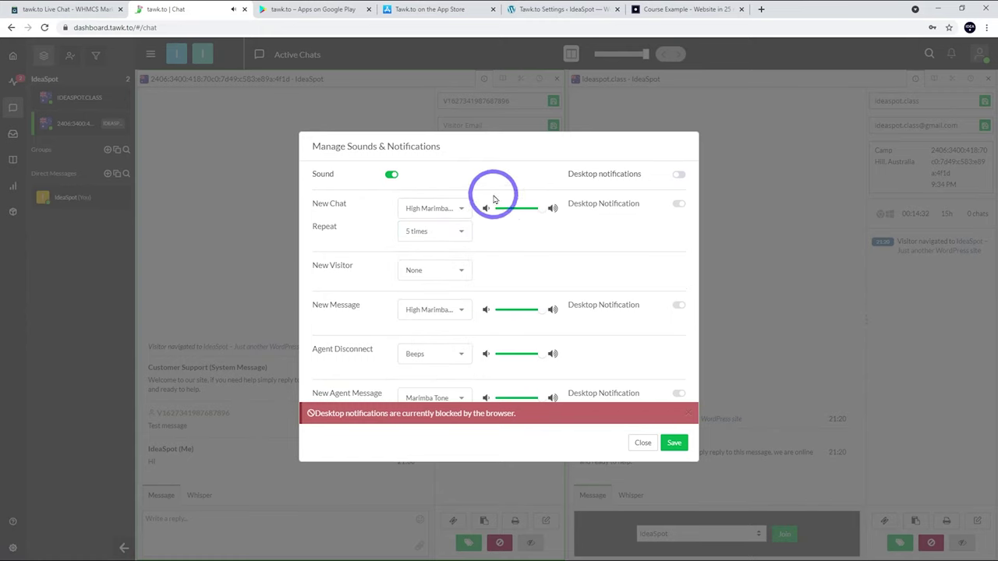
left_click(674, 442)
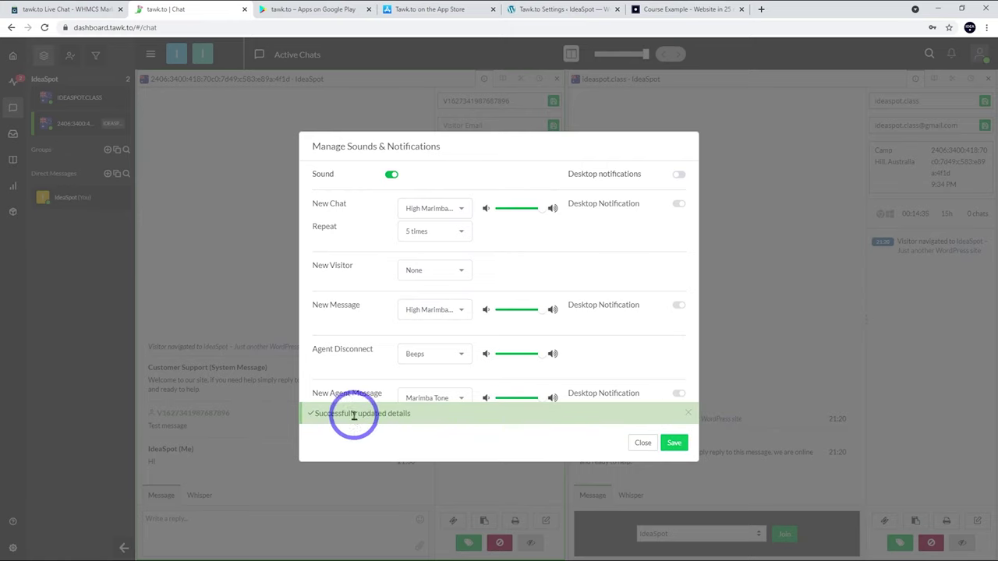
left_click(642, 443)
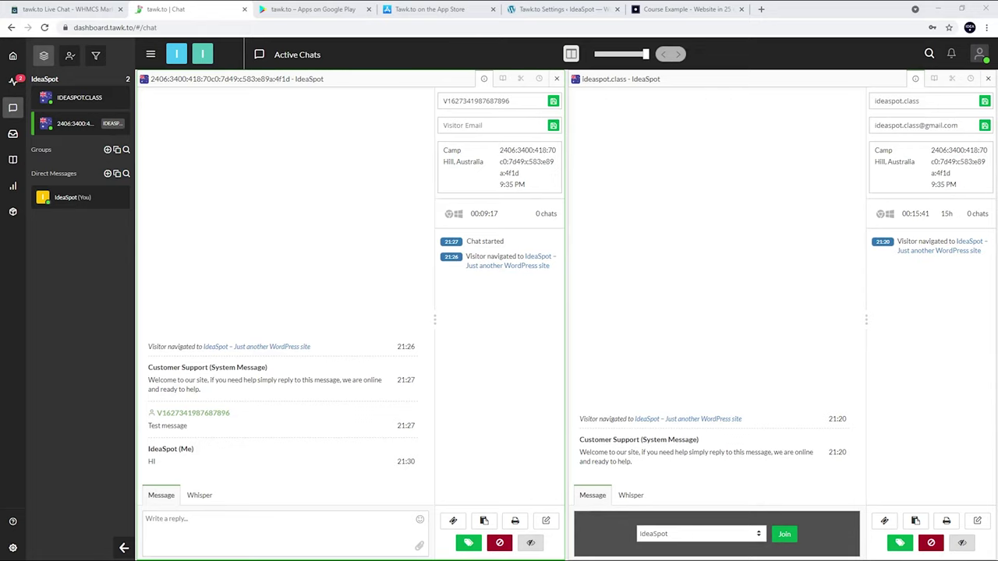
Step: Upload the IDEA logo as the property image in the administration overview, and as the profile image in the account settings
left_click(14, 548)
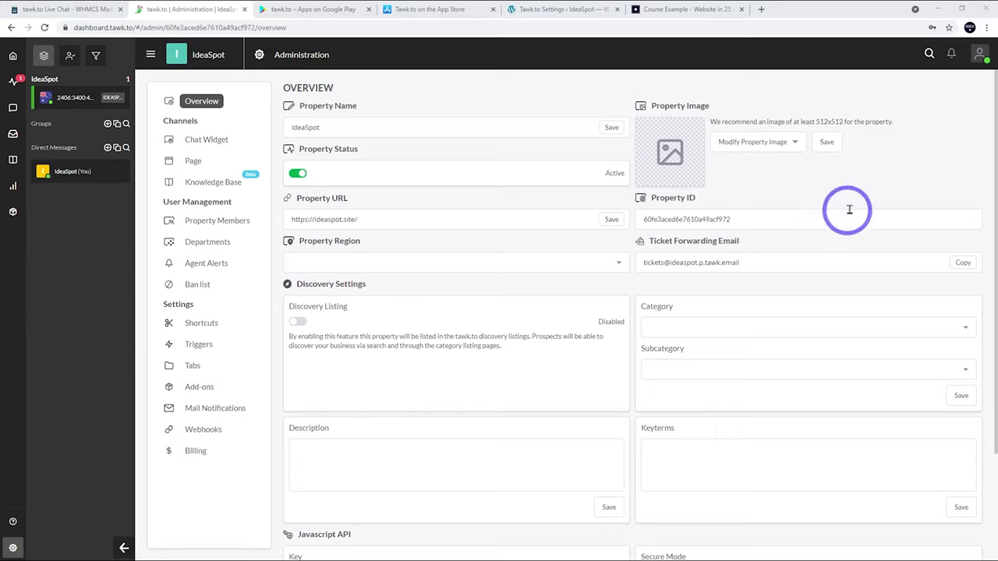
left_click(766, 142)
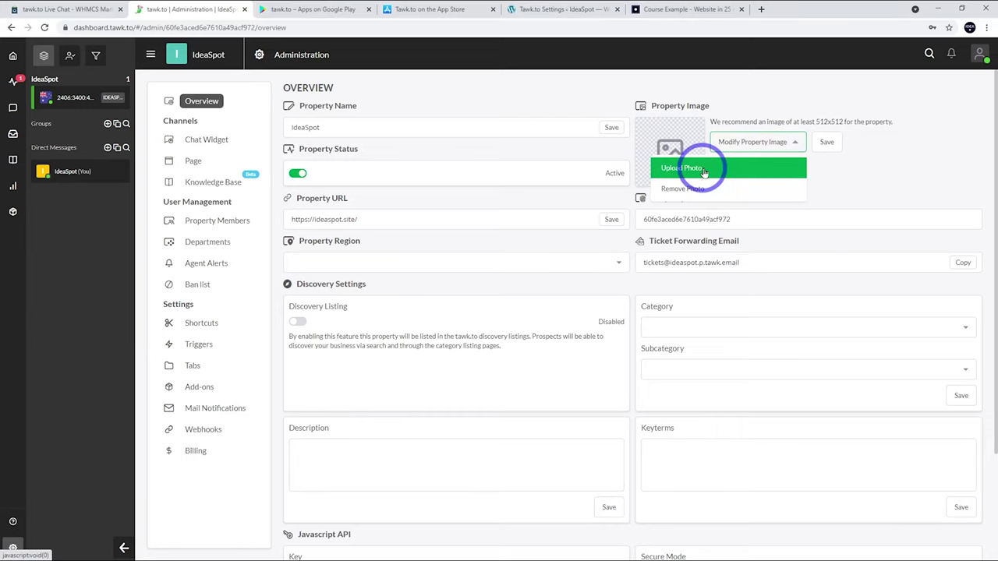
left_click(757, 166)
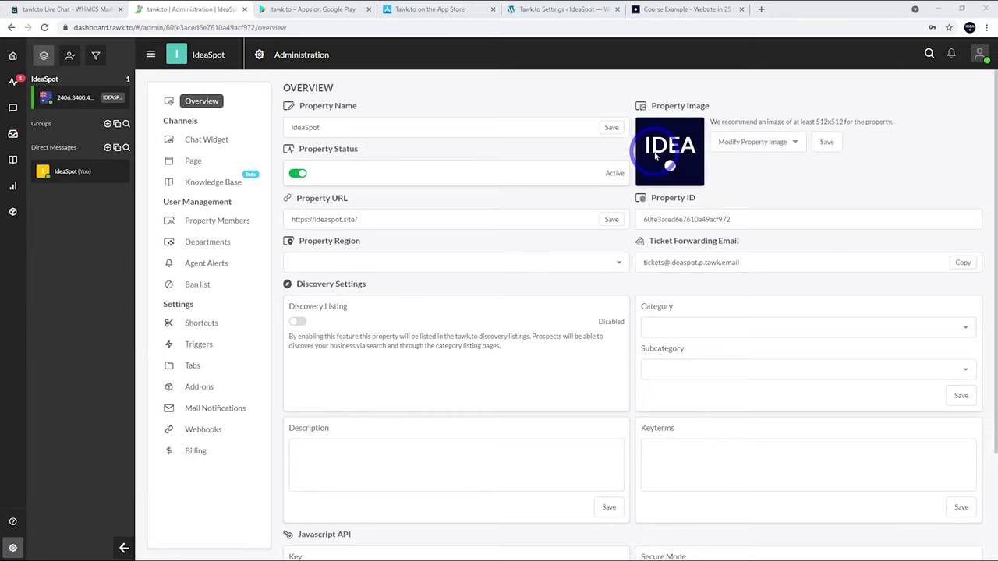
left_click(981, 53)
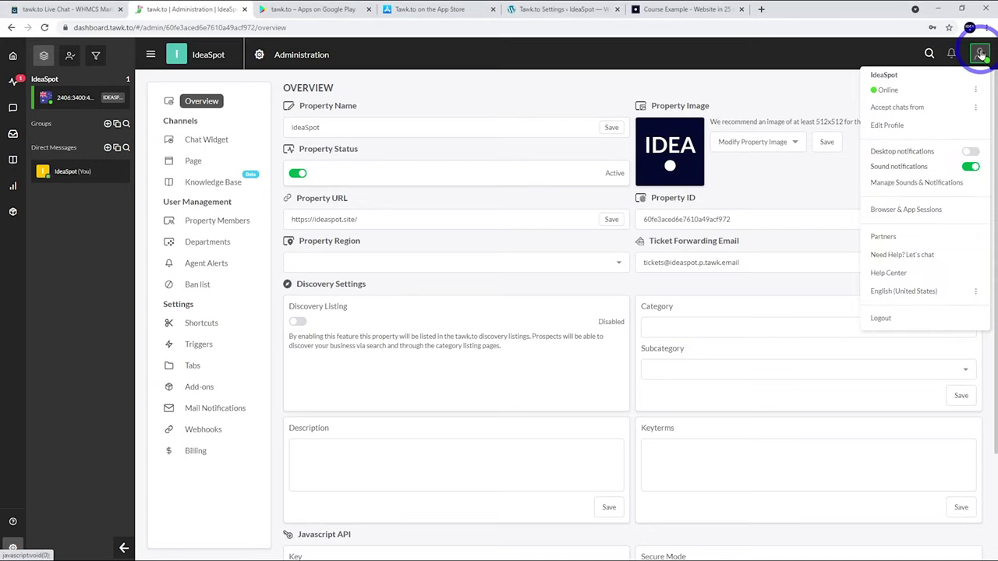
left_click(889, 125)
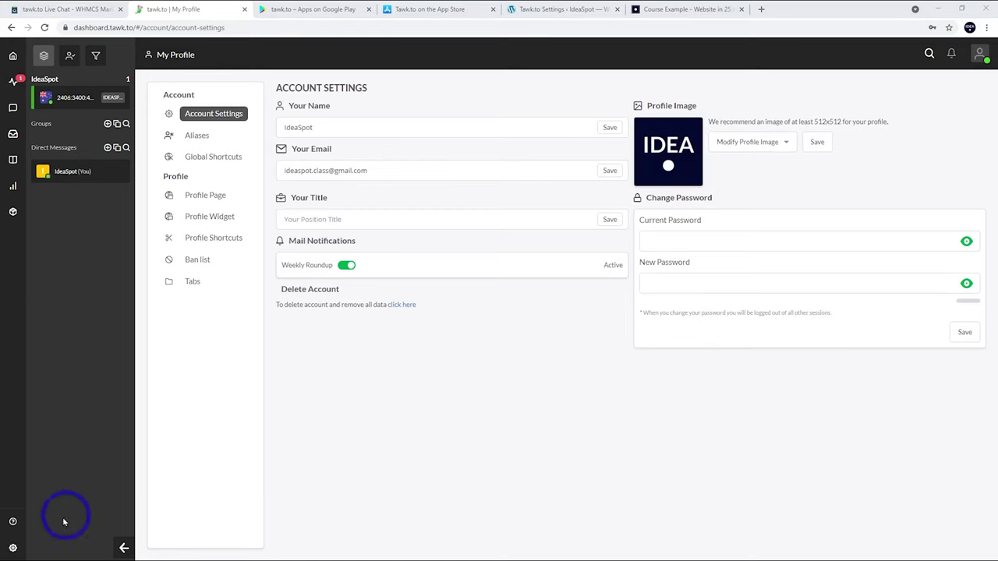
Step: Set the chat widget color to black (#000000) in the property's administration and open the advanced widget appearance settings
left_click(13, 547)
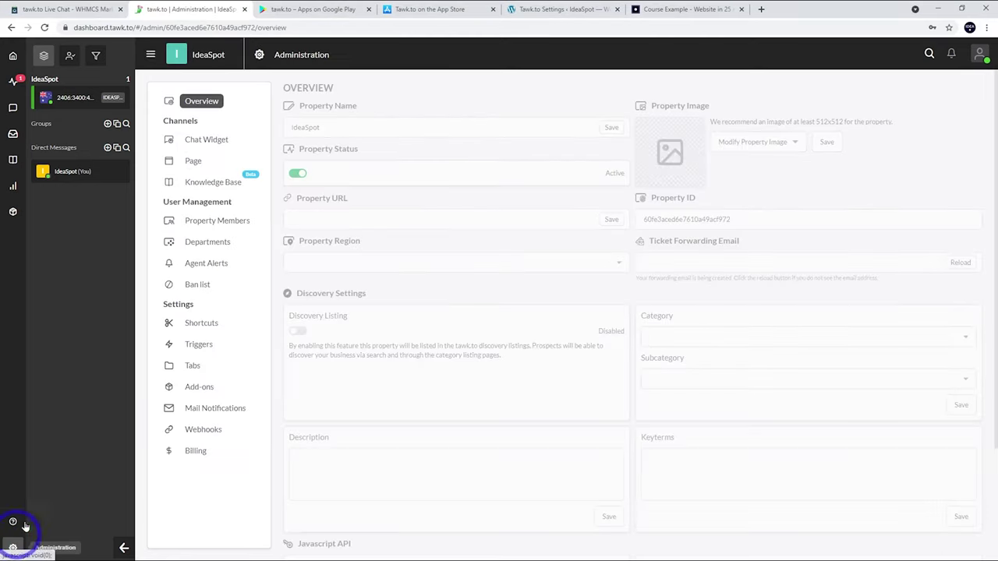
left_click(207, 140)
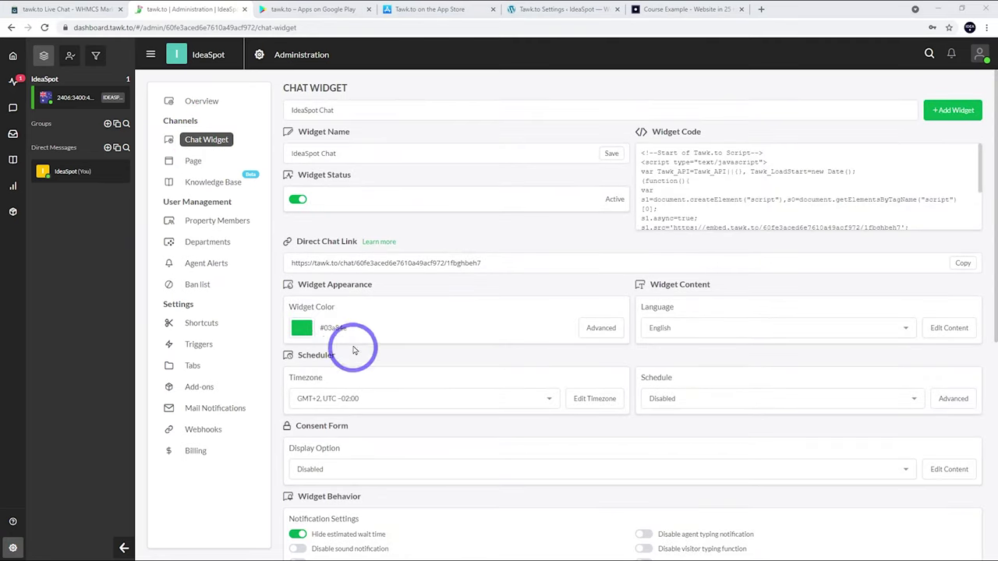
left_click(300, 330)
left_click(316, 402)
left_click(423, 322)
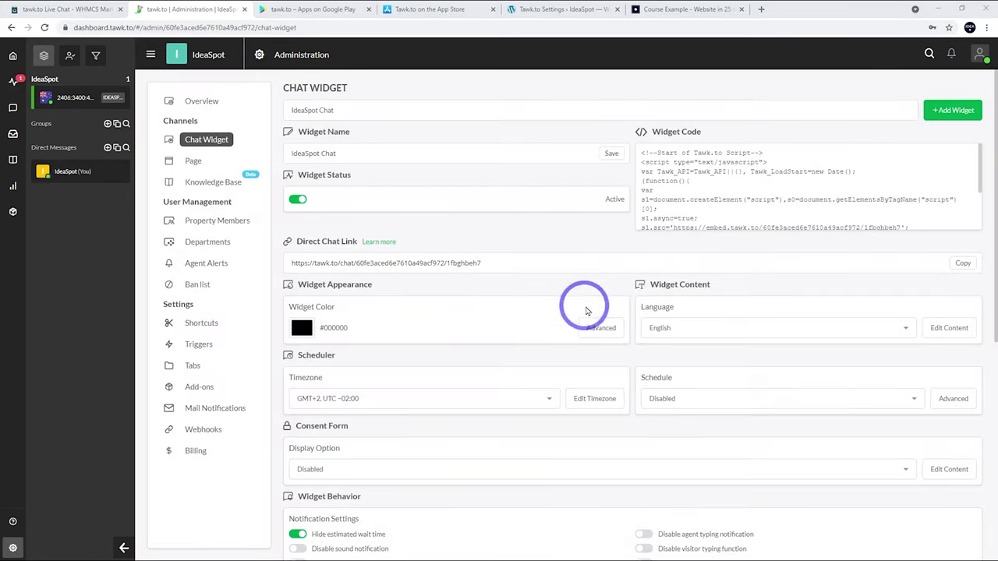
left_click(590, 329)
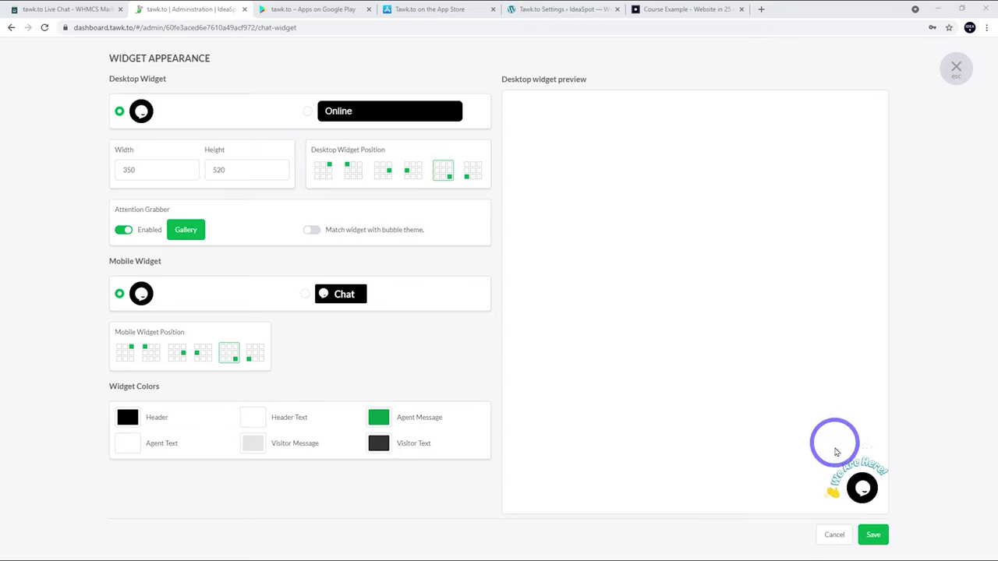
Step: Choose the blue "LET'S CHAT" keyboard image from the gallery as the widget's attention grabber
left_click(191, 231)
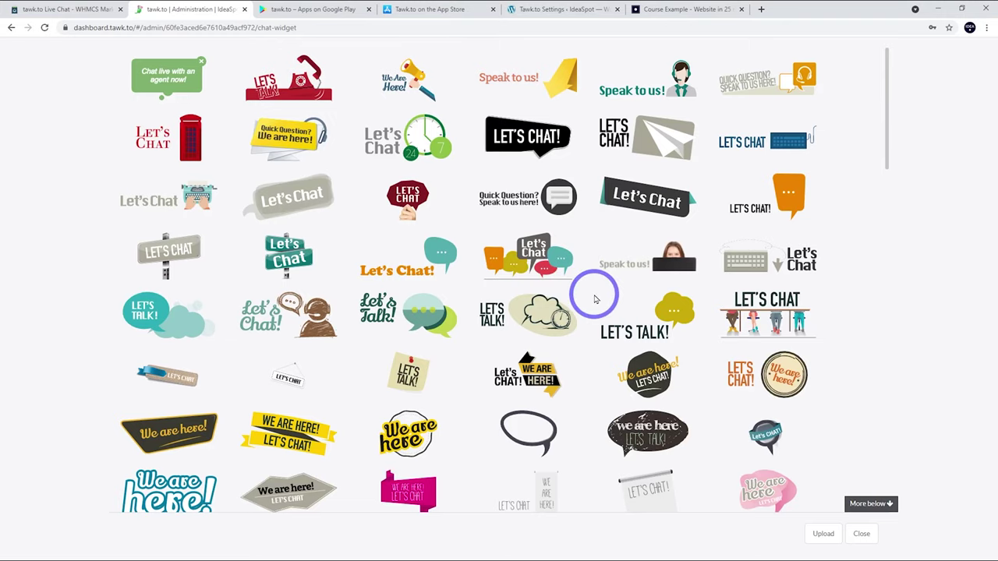
scroll(593, 299, "down", 6)
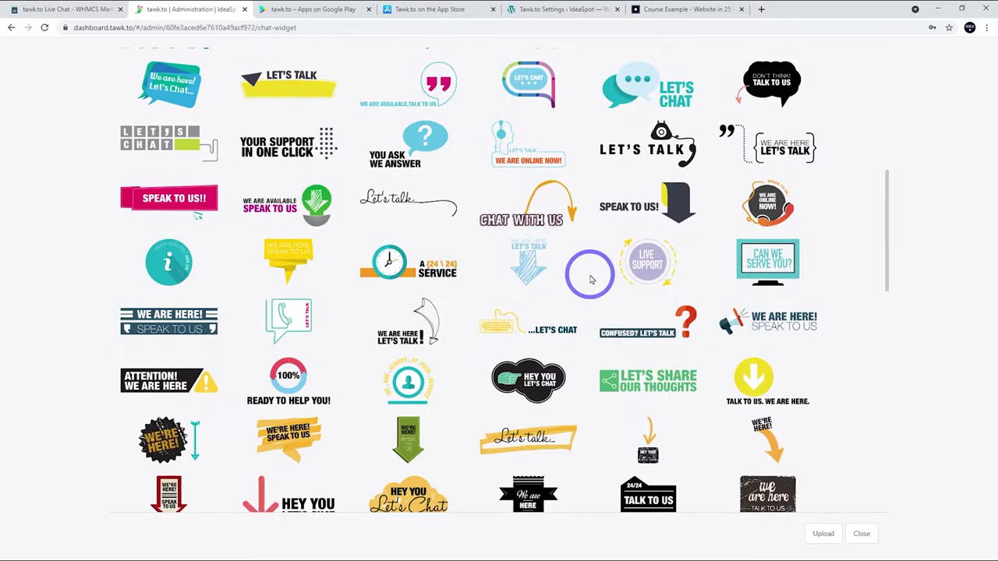
scroll(590, 279, "up", 10)
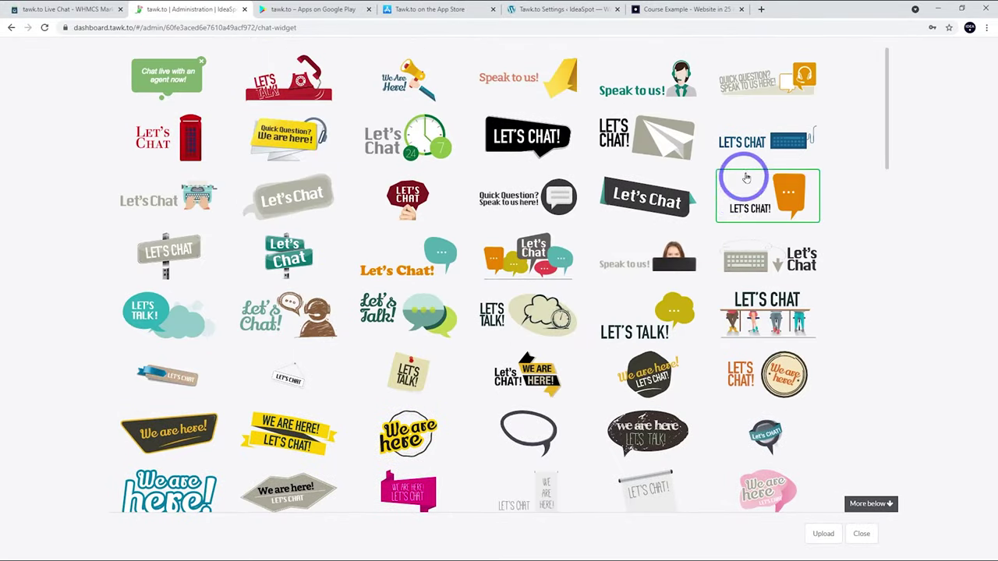
left_click(740, 142)
left_click(874, 537)
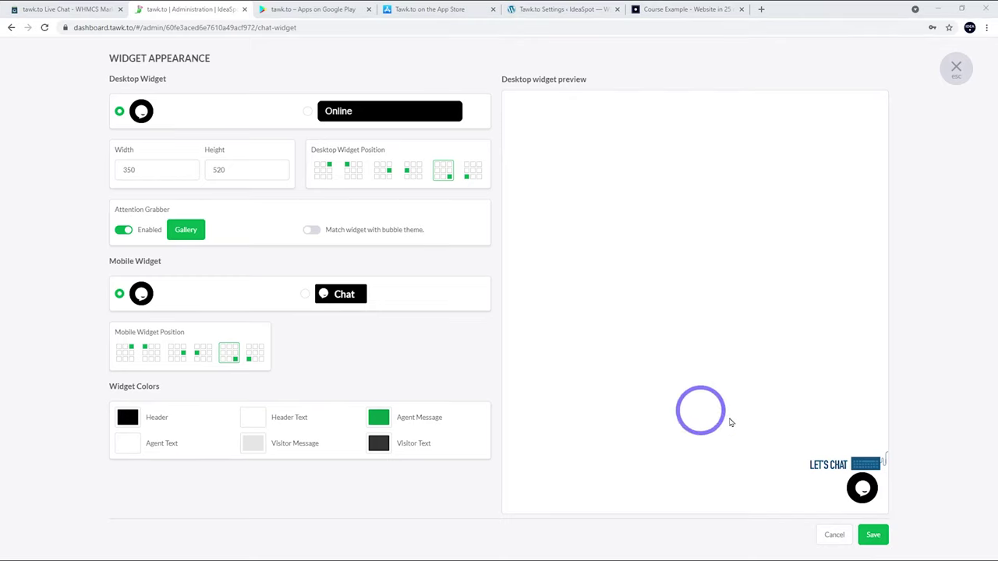
Step: Disable the attention grabber, change the agent message color from green to a dark near-black, and save and close the widget appearance
left_click(124, 230)
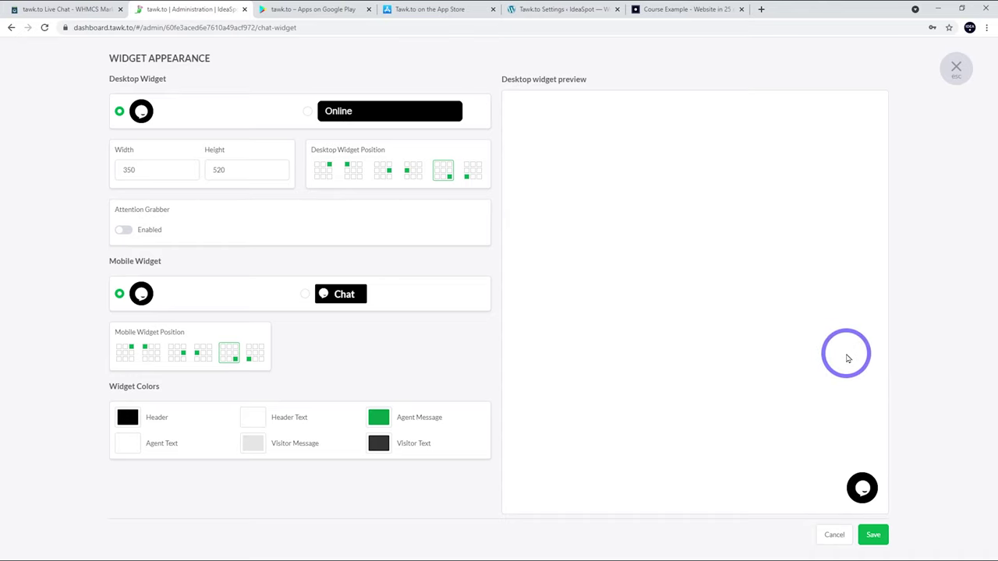
left_click(873, 535)
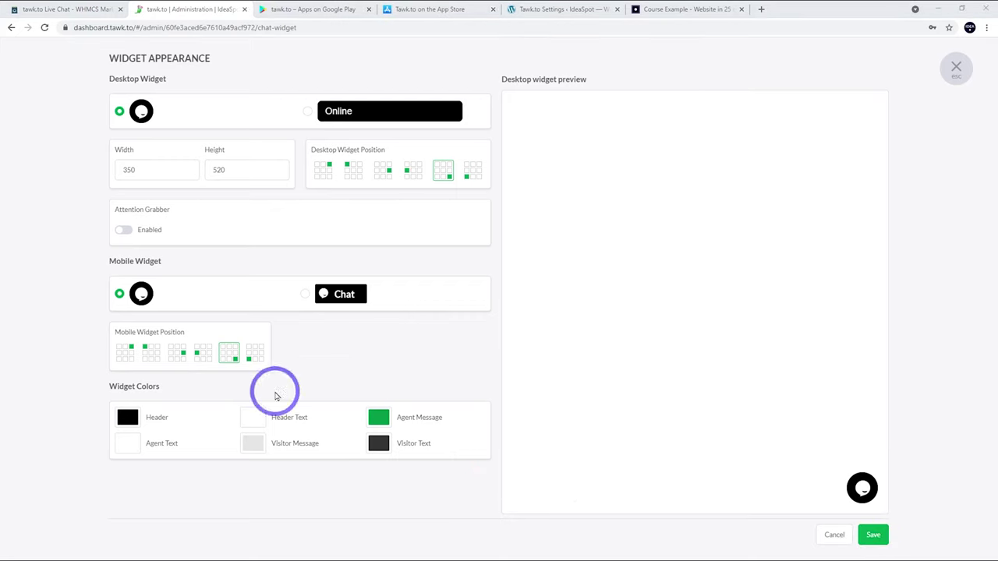
left_click(379, 419)
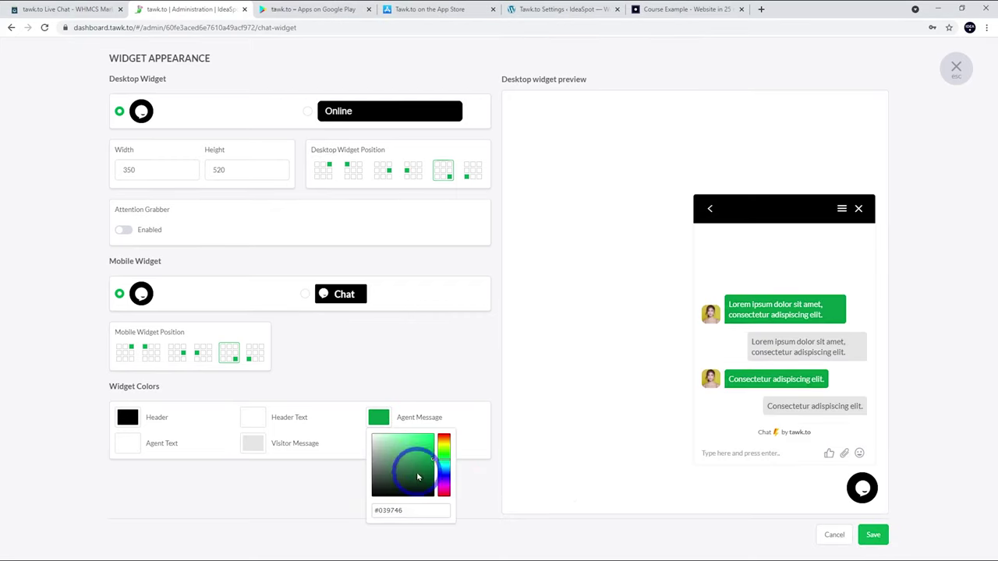
left_click(372, 485)
left_click_drag(372, 485, 363, 488)
left_click(527, 392)
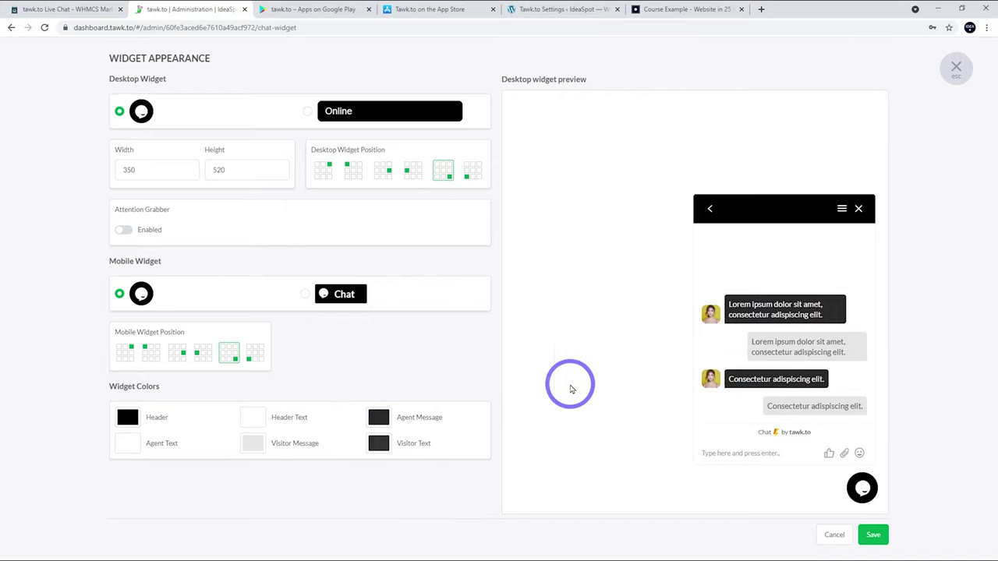
left_click(872, 535)
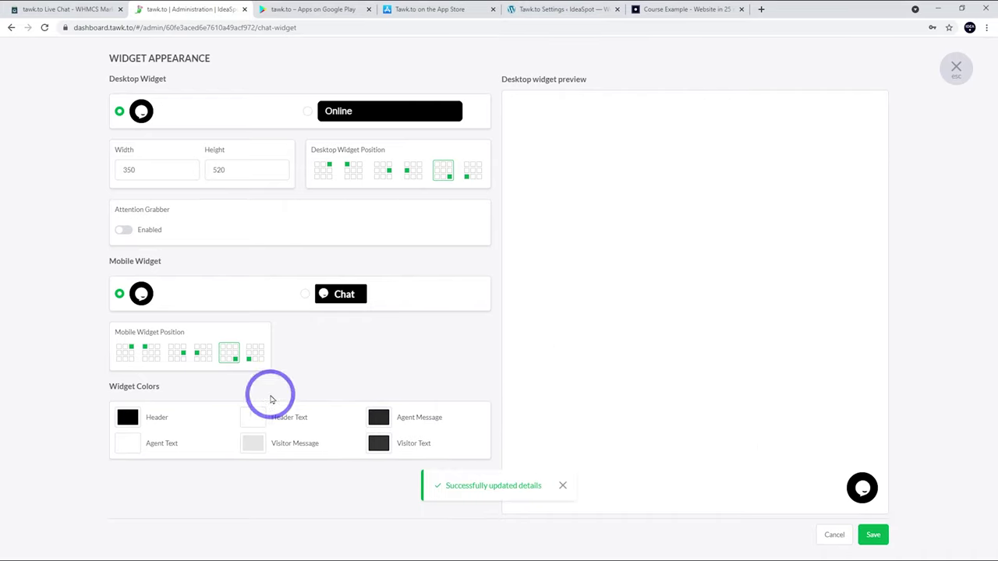
left_click(955, 67)
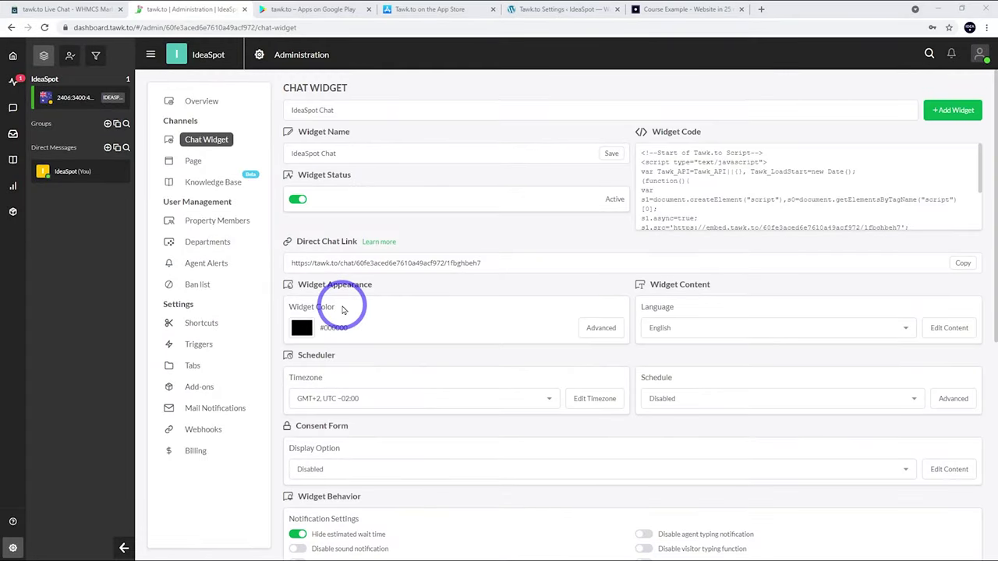
Step: Edit the Welcome message trigger so its text begins "Welcome to Ideaspot" in place of "our site"
left_click(198, 344)
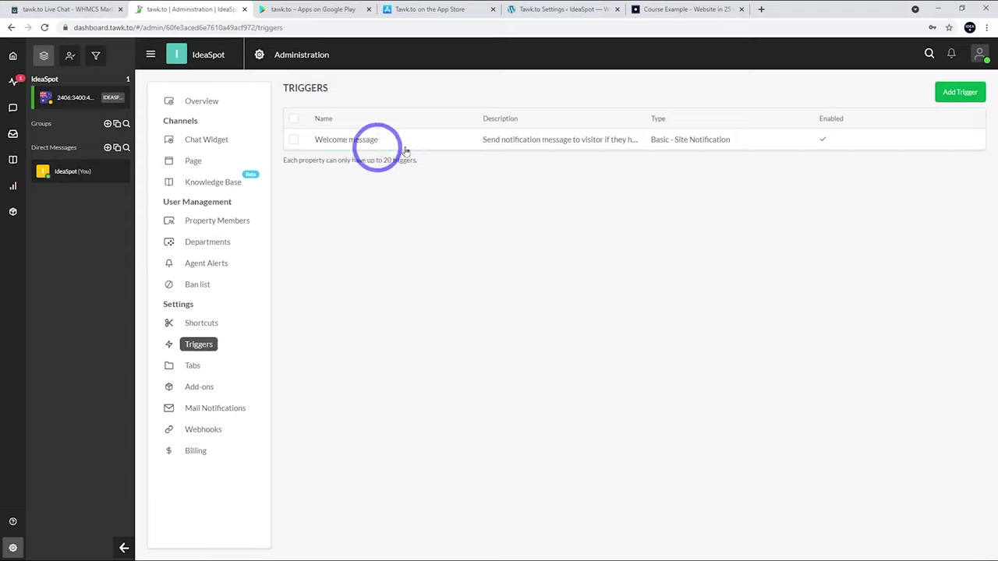
left_click(349, 145)
left_click(312, 317)
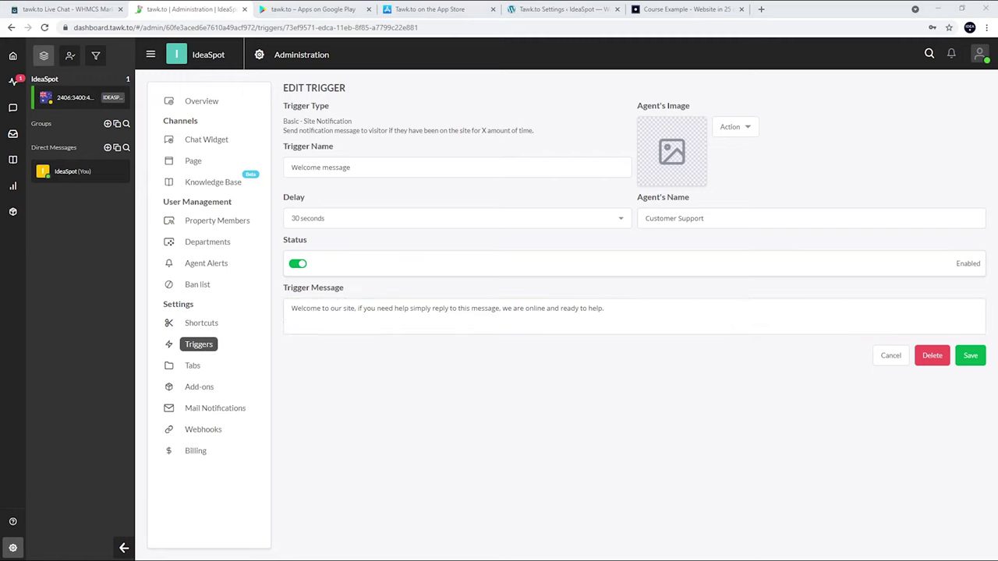
left_click(345, 312)
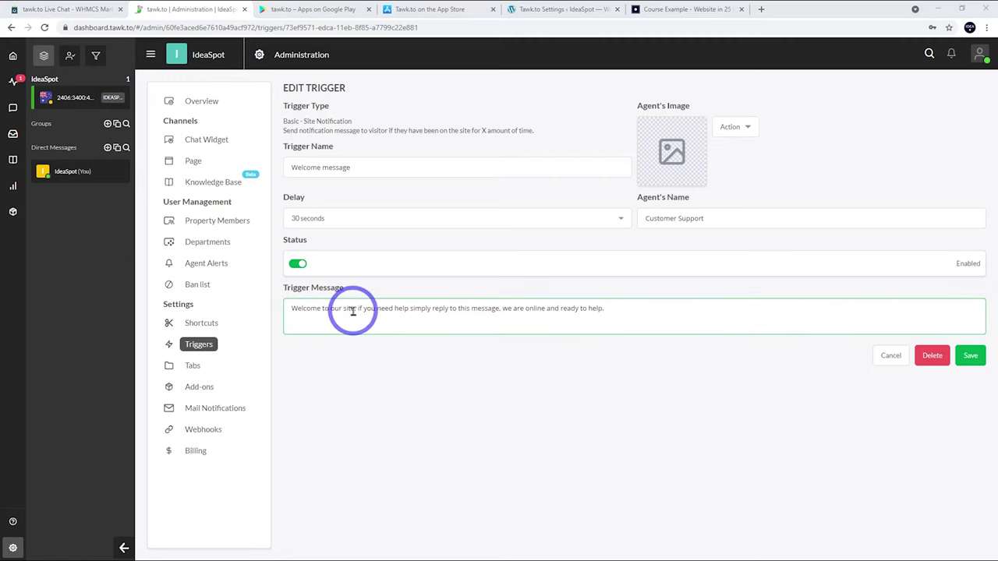
left_click_drag(334, 309, 361, 311)
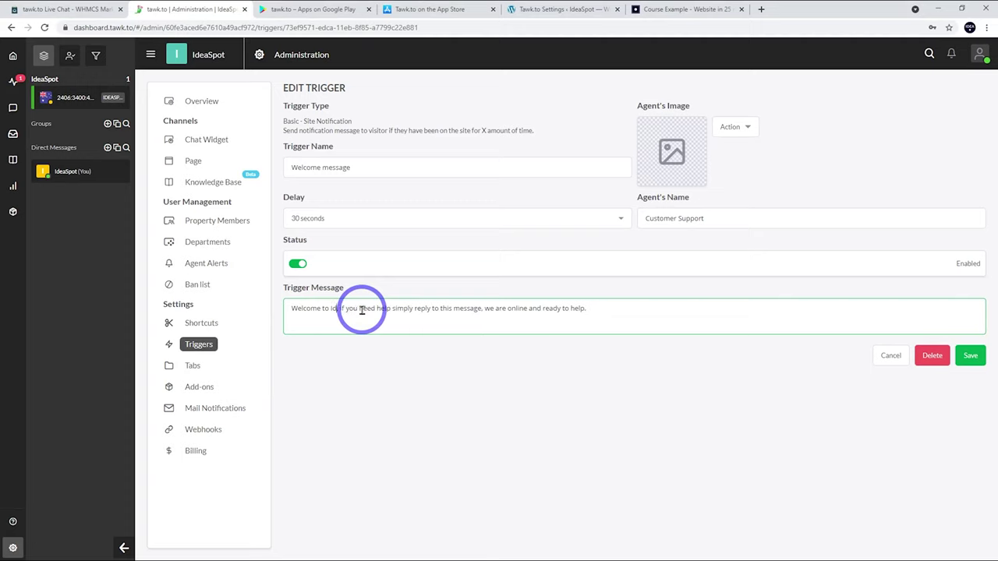
Step: Upload the IDEA logo as the agent's image for the Welcome message trigger and save the trigger
left_click(680, 158)
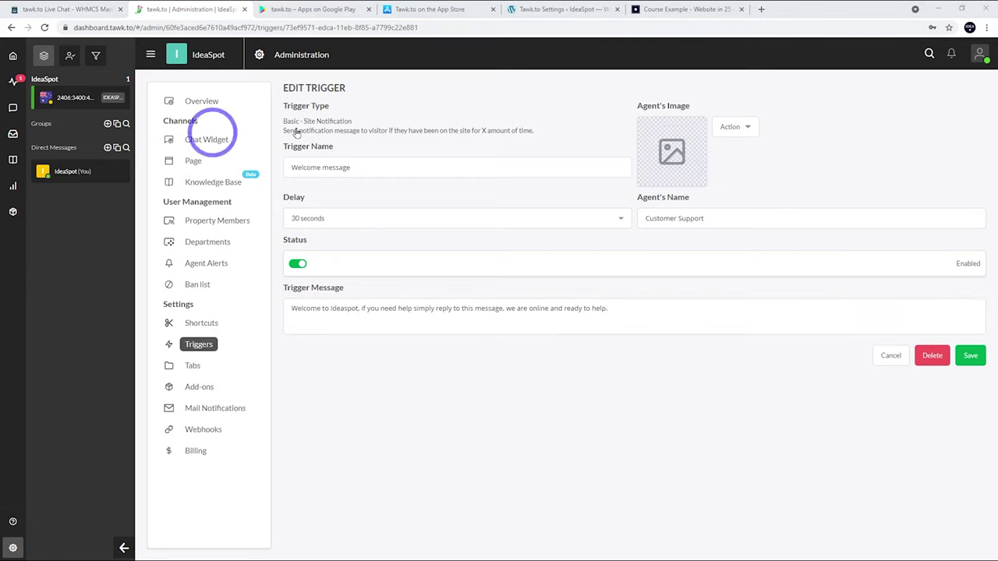
left_click(735, 127)
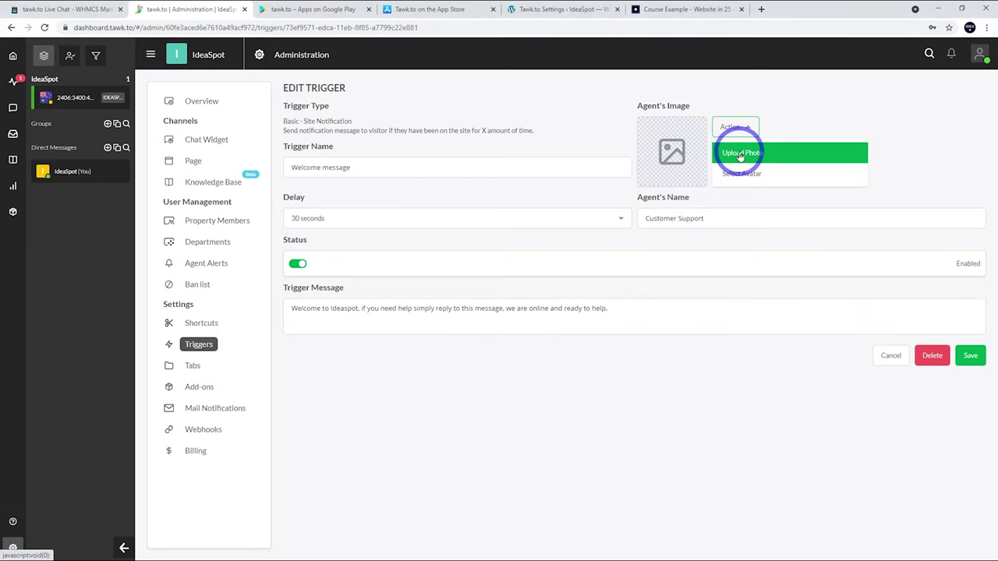
left_click(739, 154)
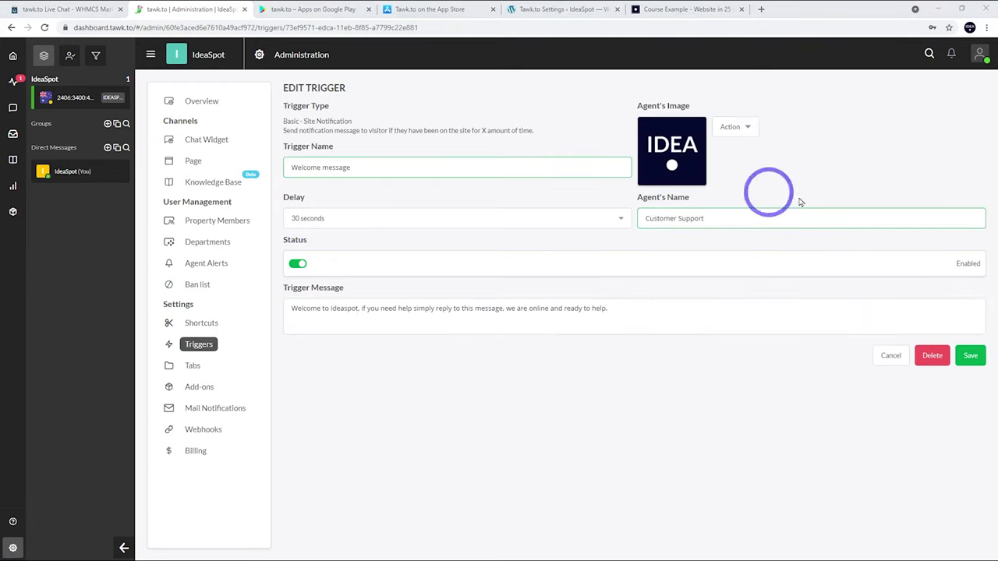
left_click(969, 355)
Step: Reopen the Welcome message trigger and look through its delay options
left_click(340, 147)
left_click(310, 221)
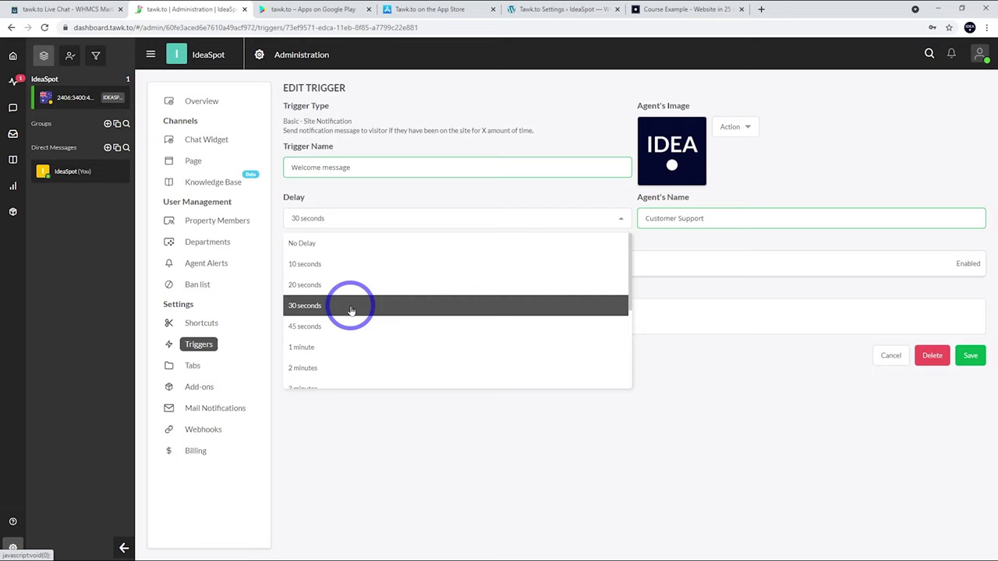
left_click(463, 445)
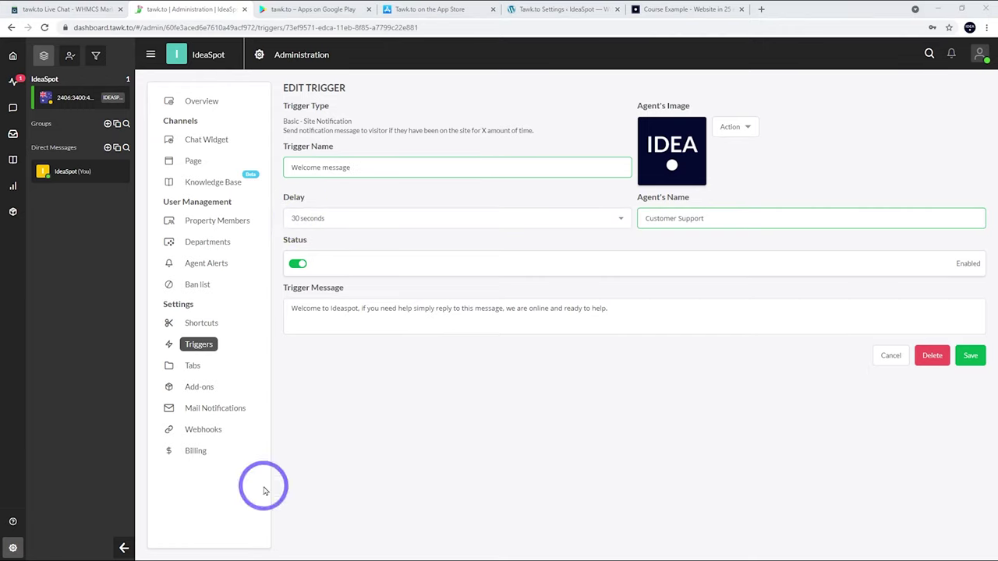
left_click(230, 183)
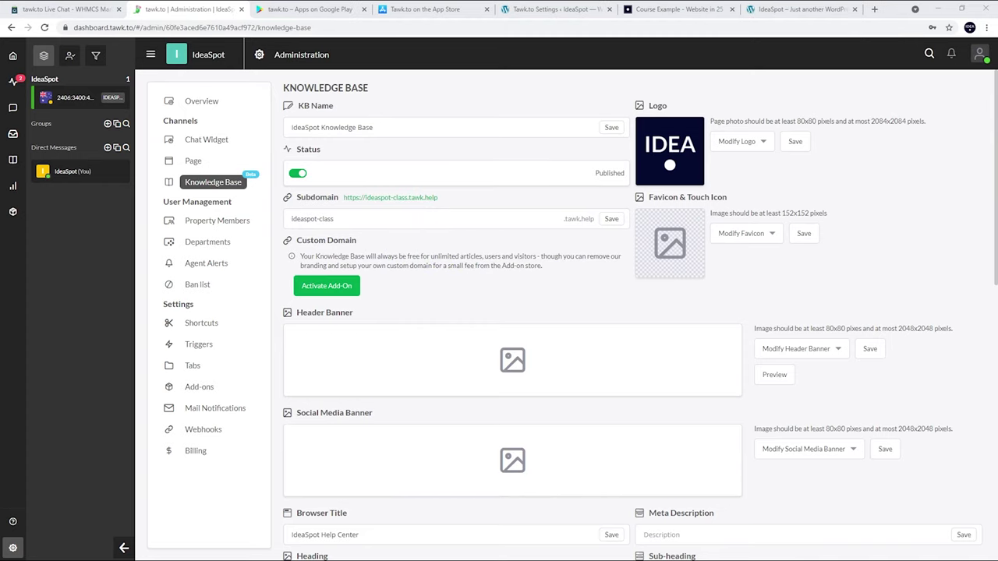
scroll(423, 317, "down", 6)
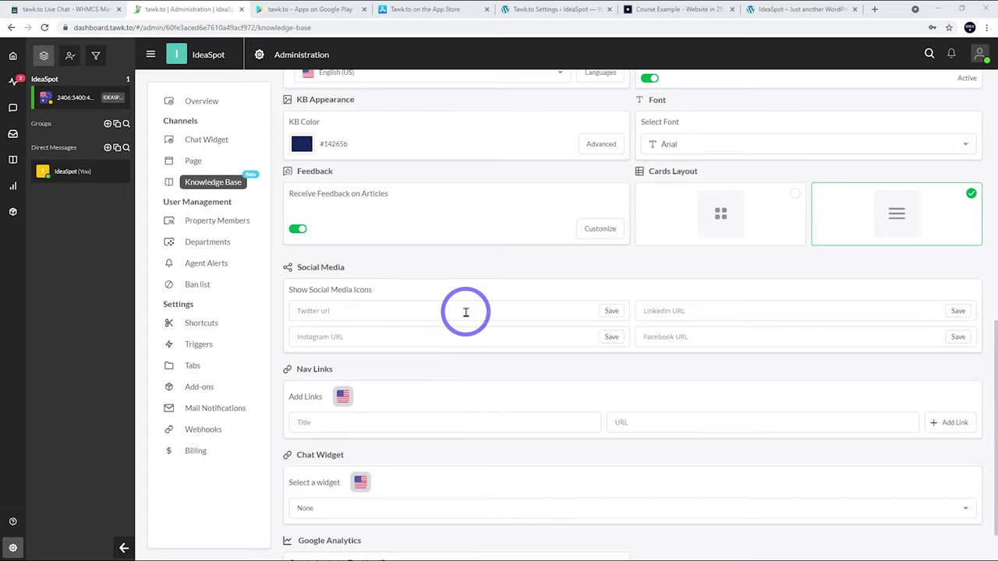
scroll(465, 311, "down", 1)
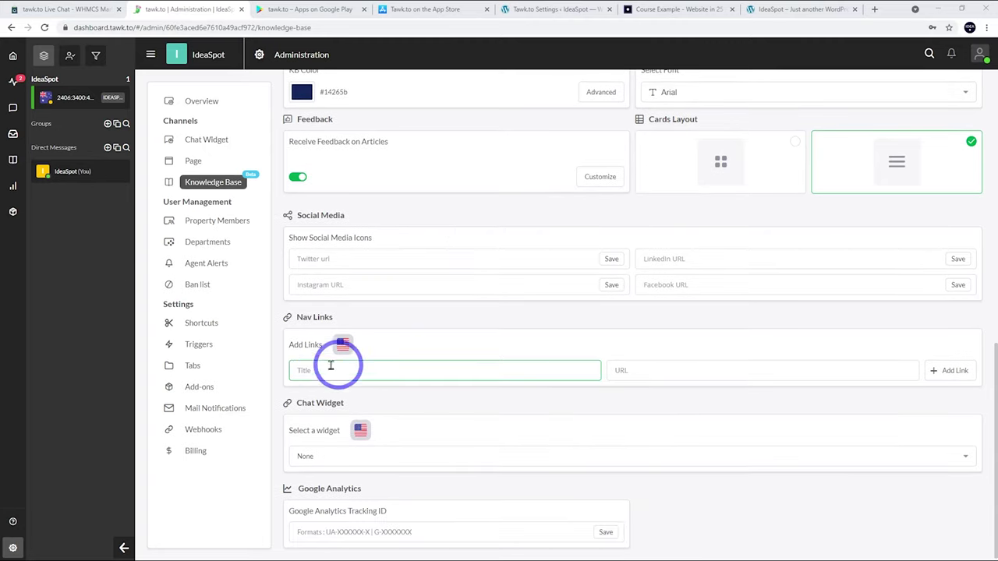
left_click(421, 368)
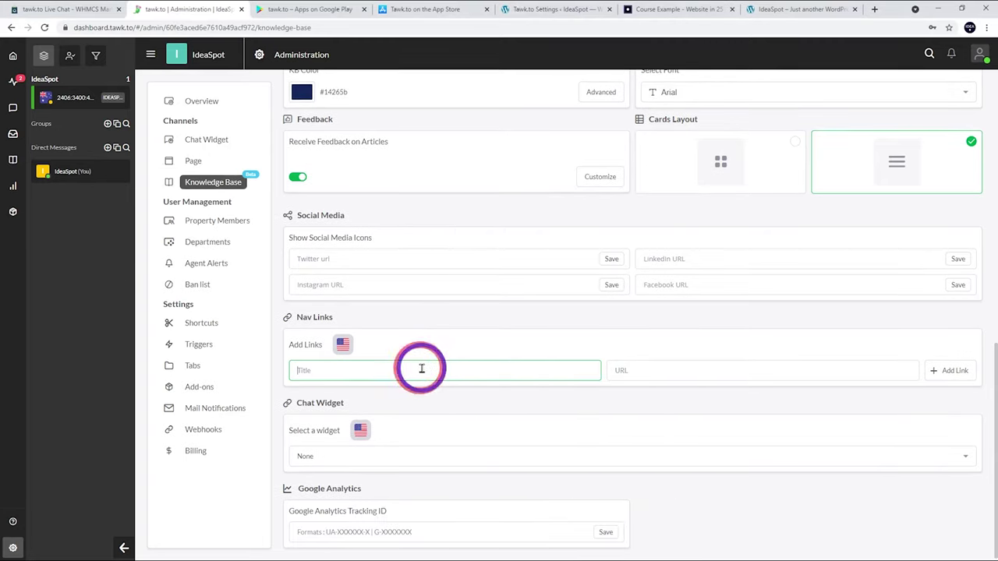
left_click(647, 371)
type("https://ideaspot.site/")
left_click(954, 370)
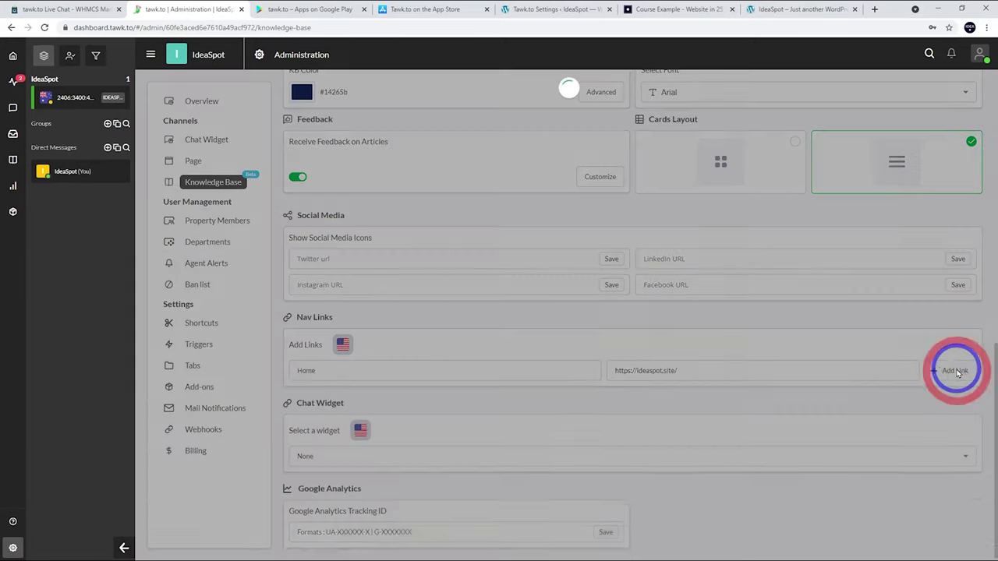
left_click(312, 396)
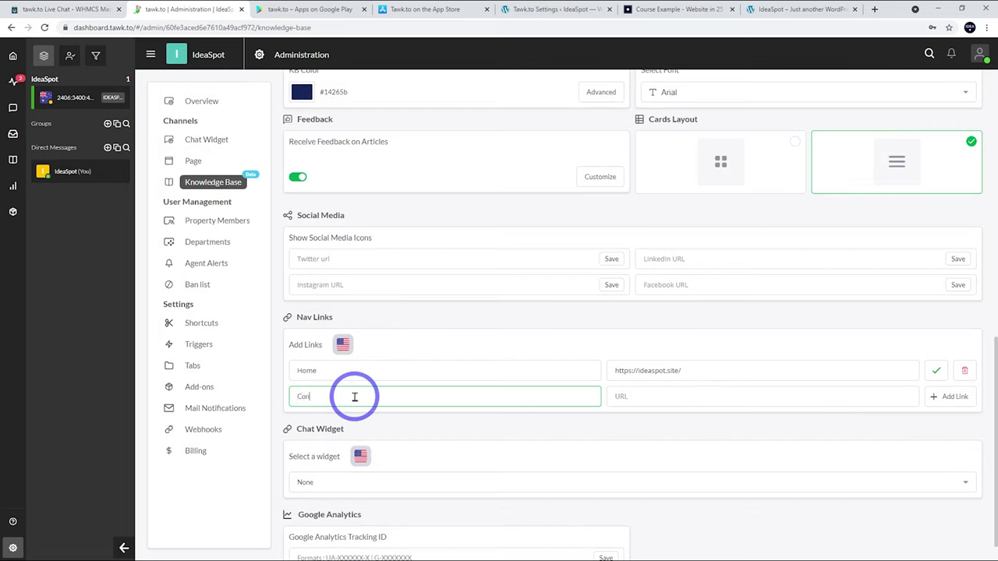
type("Contact")
left_click(647, 397)
type("https://ideaspot.site/")
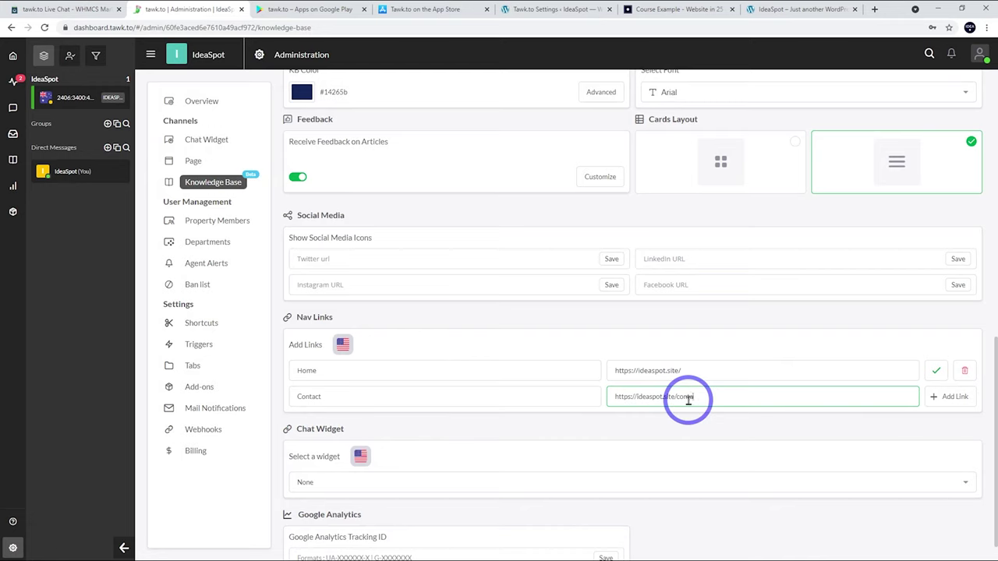
left_click(952, 396)
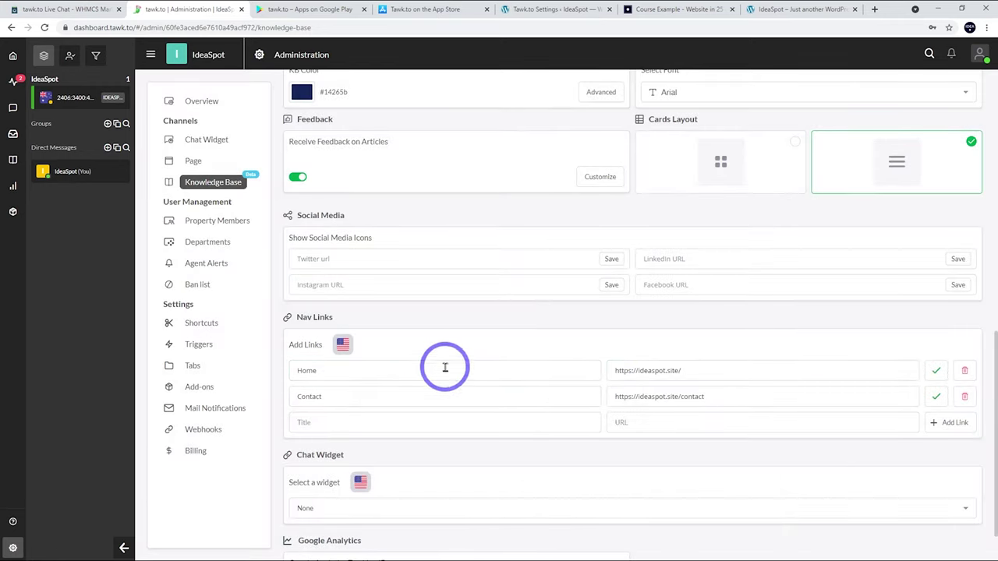
left_click(386, 377)
left_click(376, 393)
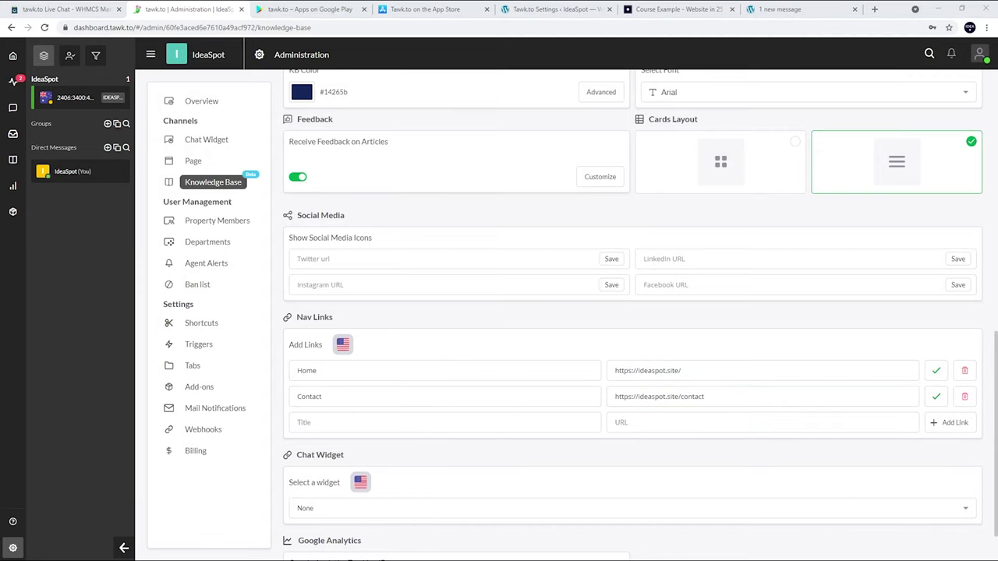
Step: Select IdeaSpot Chat as the Knowledge Base's chat widget
scroll(339, 358, "down", 1)
left_click(355, 453)
left_click(327, 428)
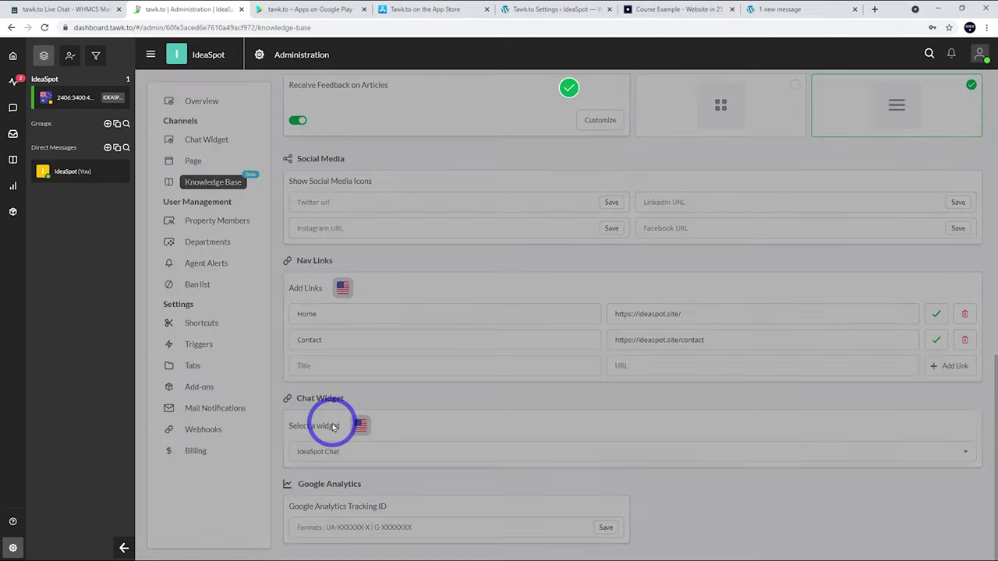
Step: Switch to the ideaspot.site front page and open the chat widget to check its welcome message and answer search
scroll(503, 419, "up", 10)
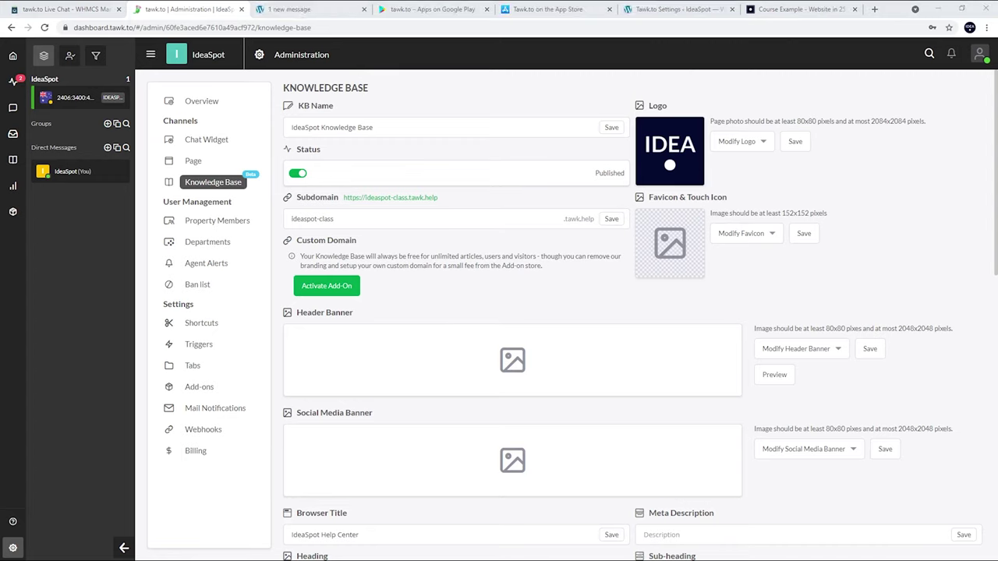
left_click(290, 9)
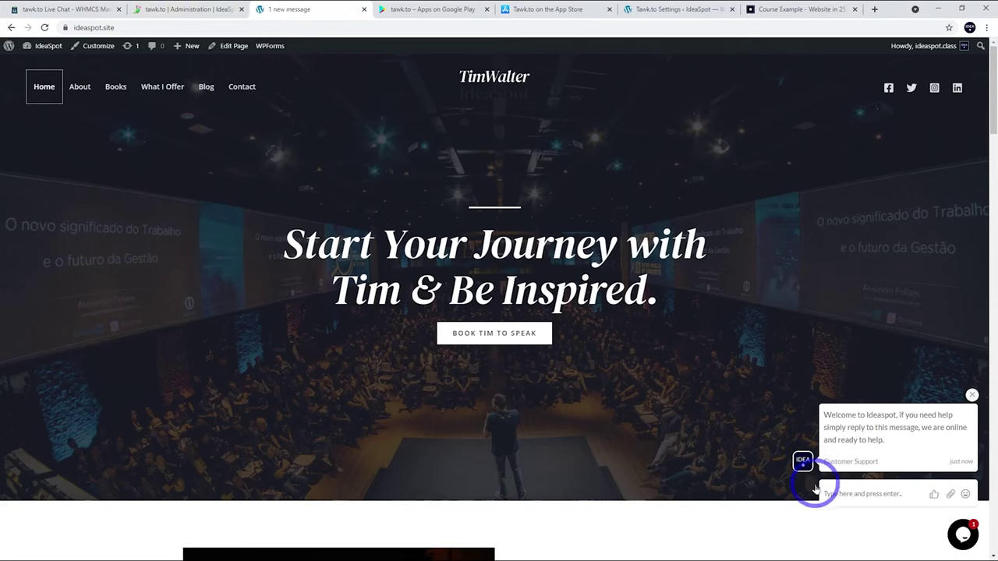
left_click(842, 451)
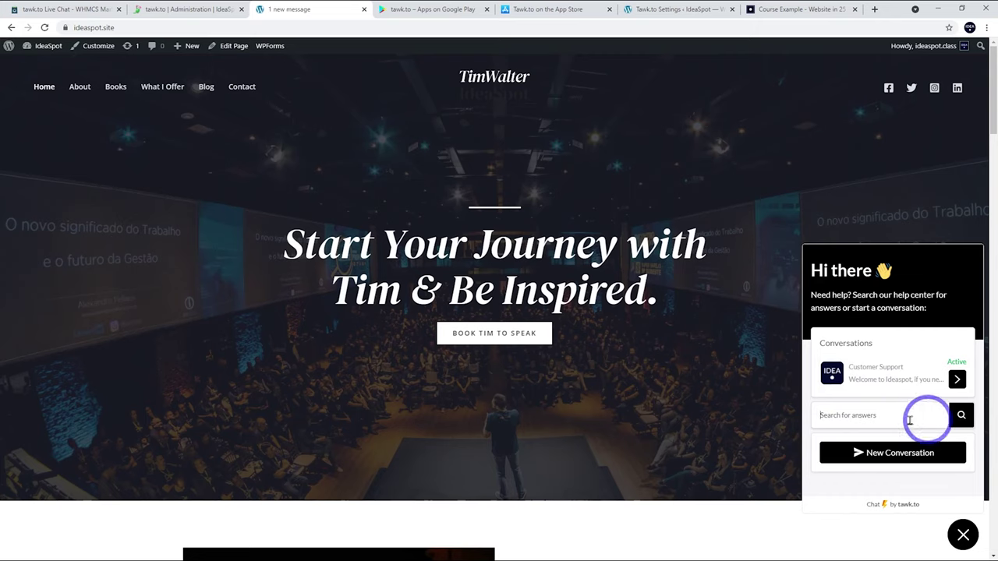
left_click(885, 412)
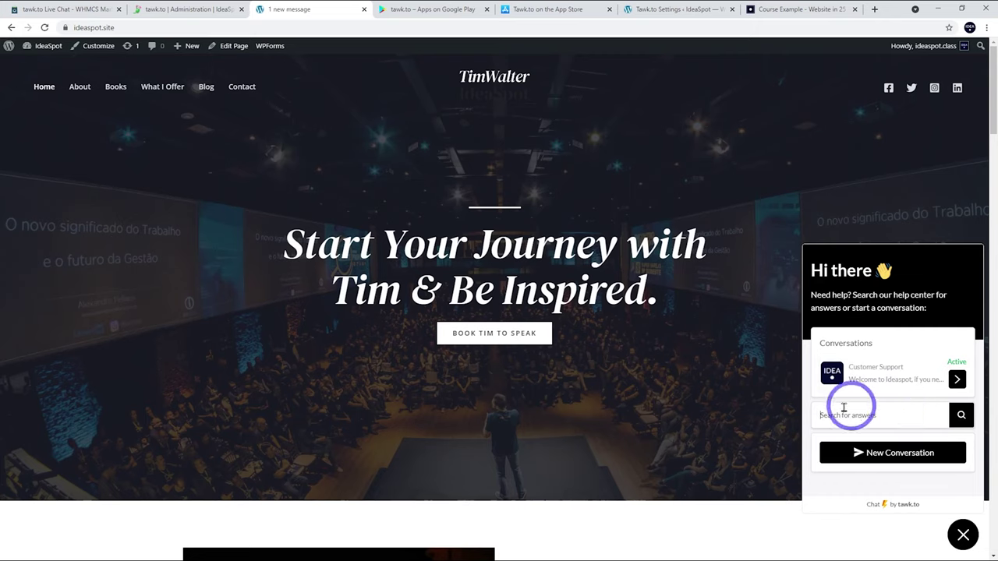
Step: Create a Knowledge Base article titled WordPress Setup Guide, subtitled Get Started With WordPress, with tutorial text, save it and return to the article list
key("ctrl+Page_Up")
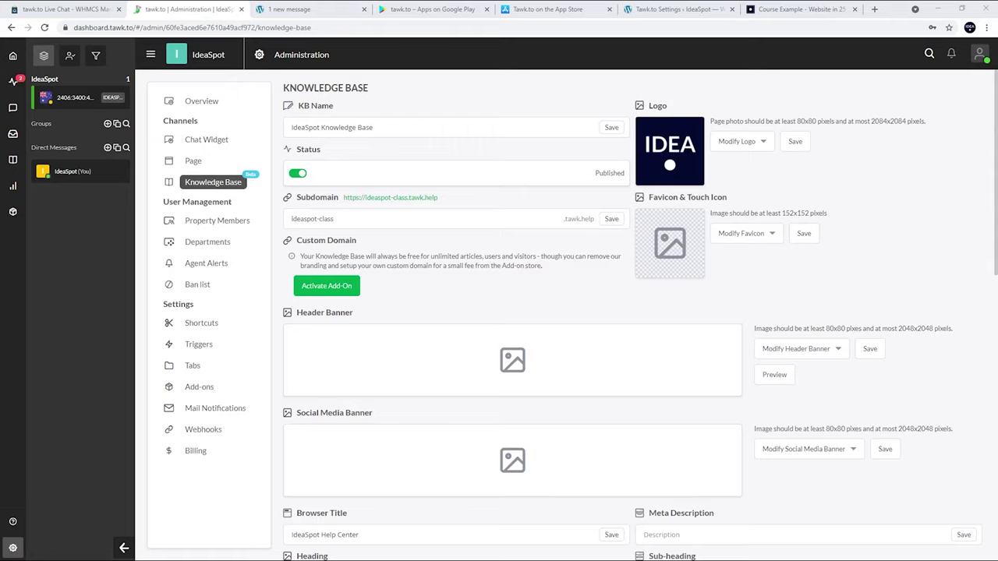
left_click(12, 161)
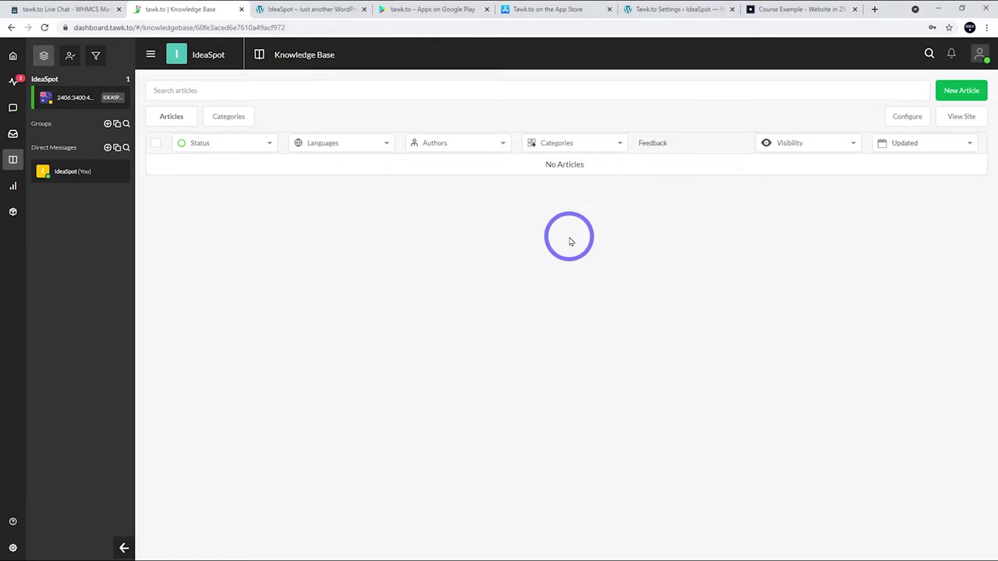
left_click(952, 94)
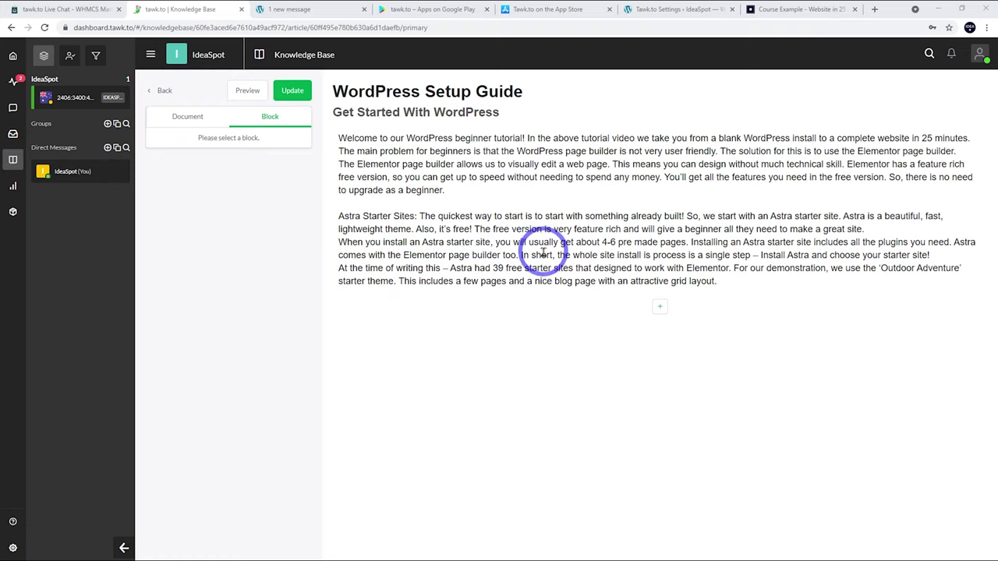
left_click(301, 94)
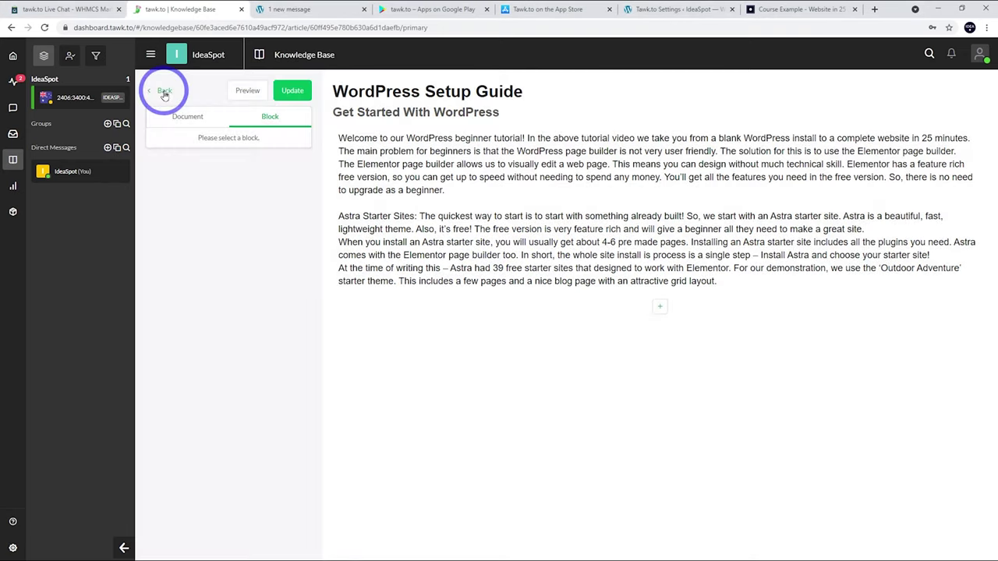
left_click(165, 93)
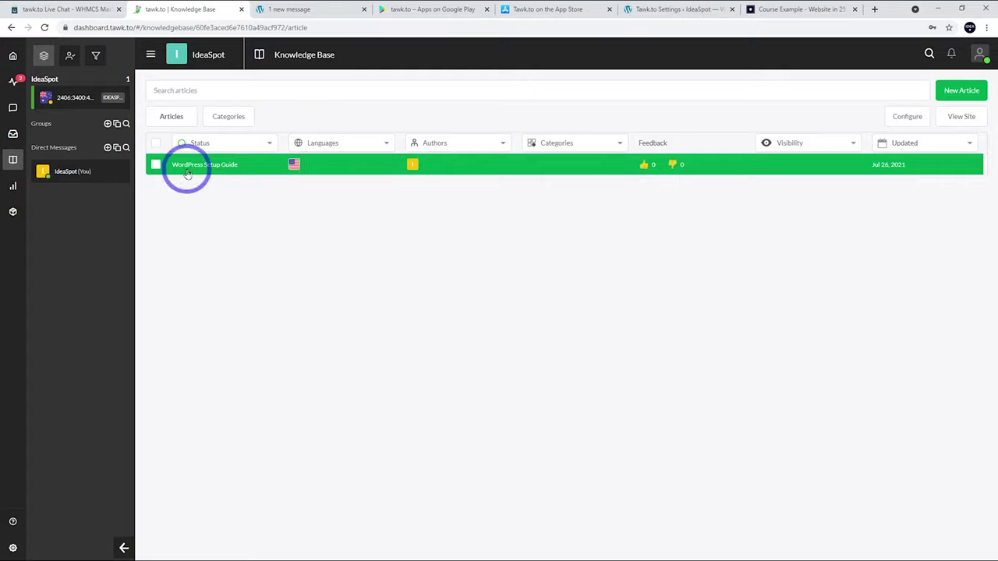
Step: Search for "wordpress" in the live site's chat widget and open the WordPress Setup Guide article
key("ctrl+Tab")
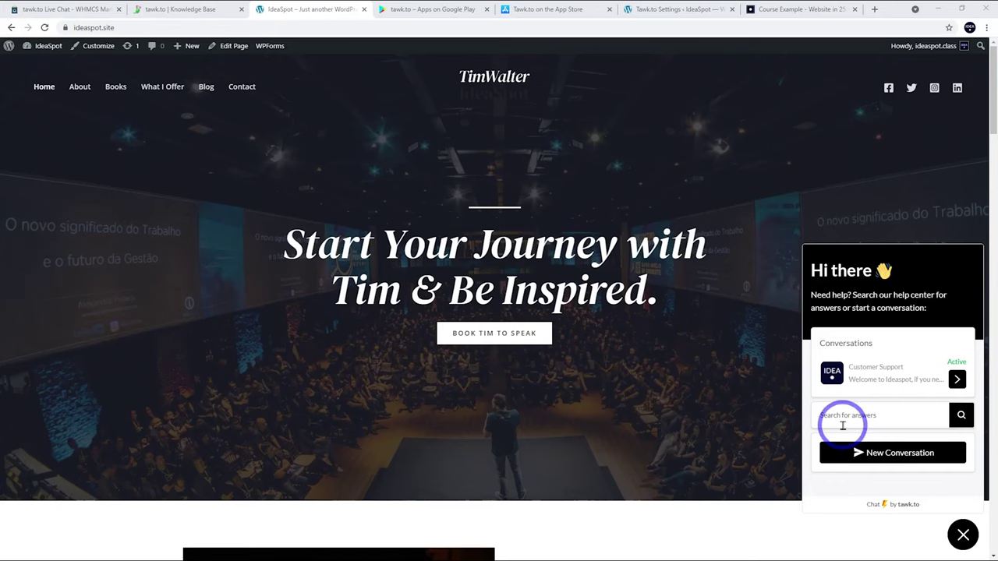
left_click(870, 405)
type("wordpress")
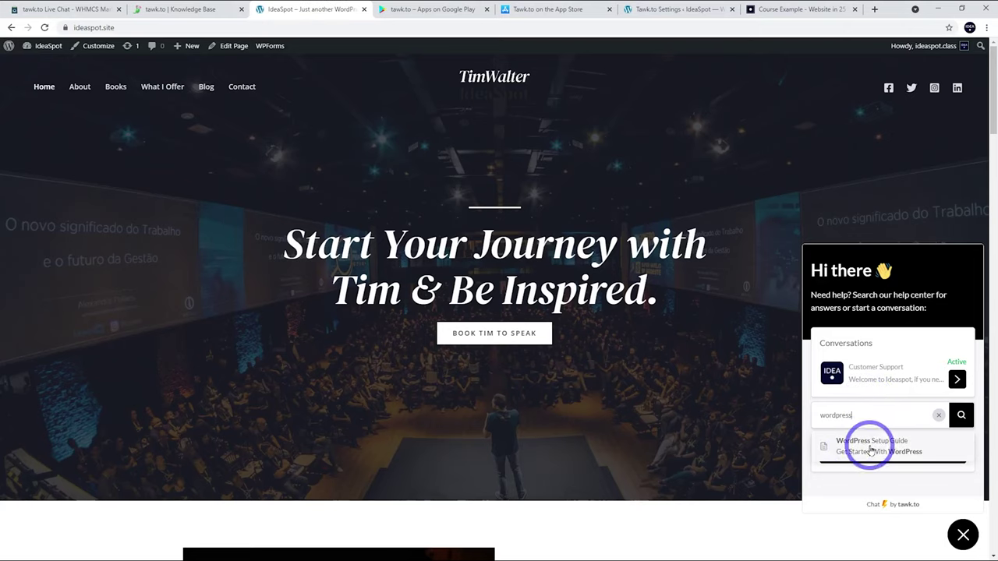
left_click(862, 444)
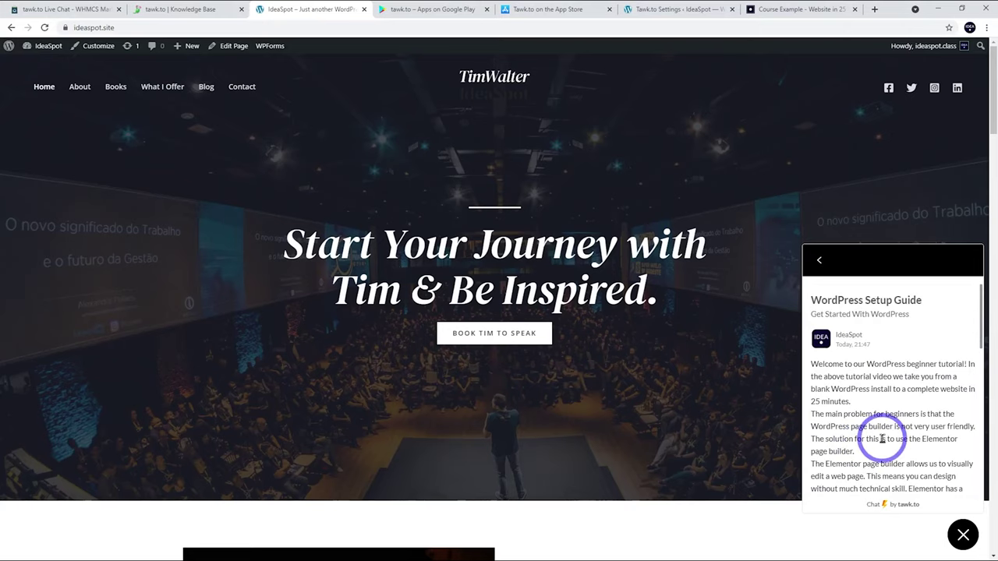
Step: Read through the setup guide article inside the chat widget and return to the widget's home view
scroll(876, 397, "down", 1)
scroll(887, 378, "down", 1)
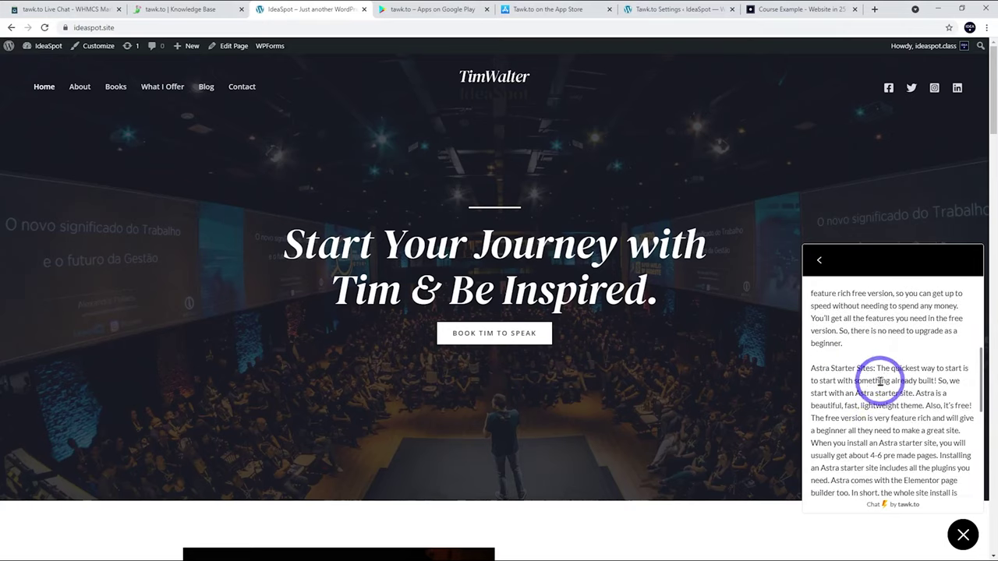
scroll(881, 386, "up", 3)
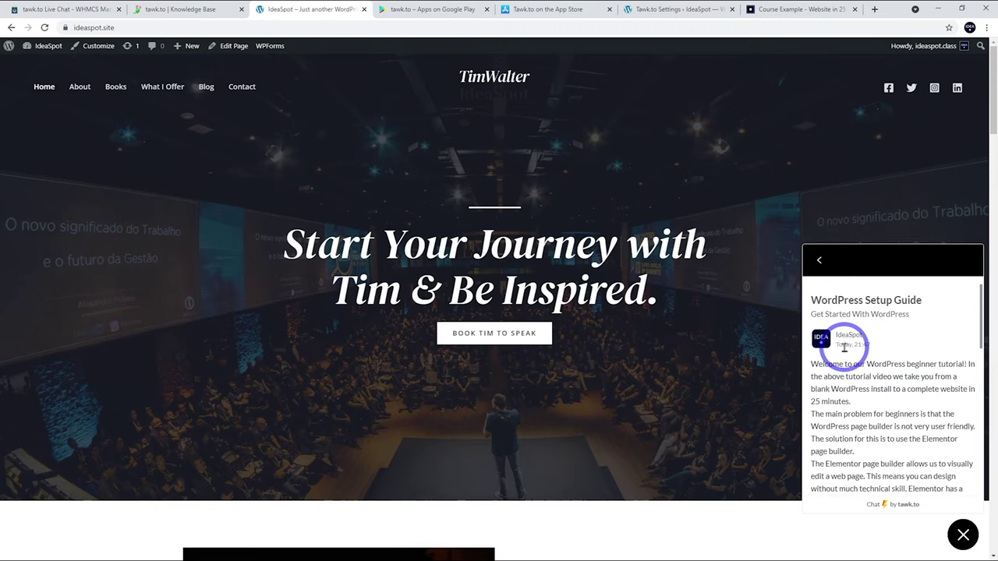
scroll(844, 347, "down", 3)
scroll(819, 343, "up", 3)
left_click(819, 259)
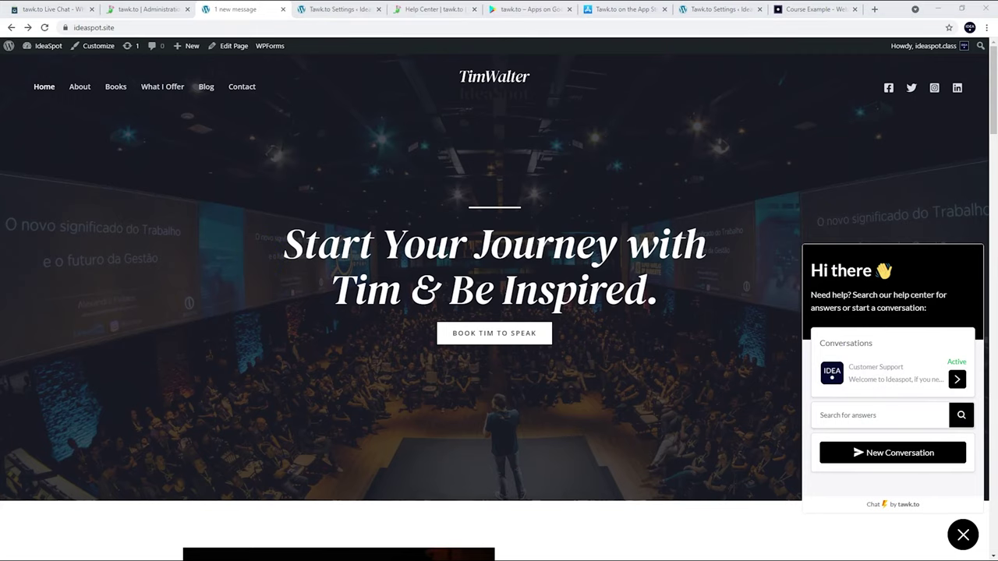
Step: Check the tawk.to branding in the chat widget and examine the Remove Branding offer among the dashboard's add-ons
left_click(835, 360)
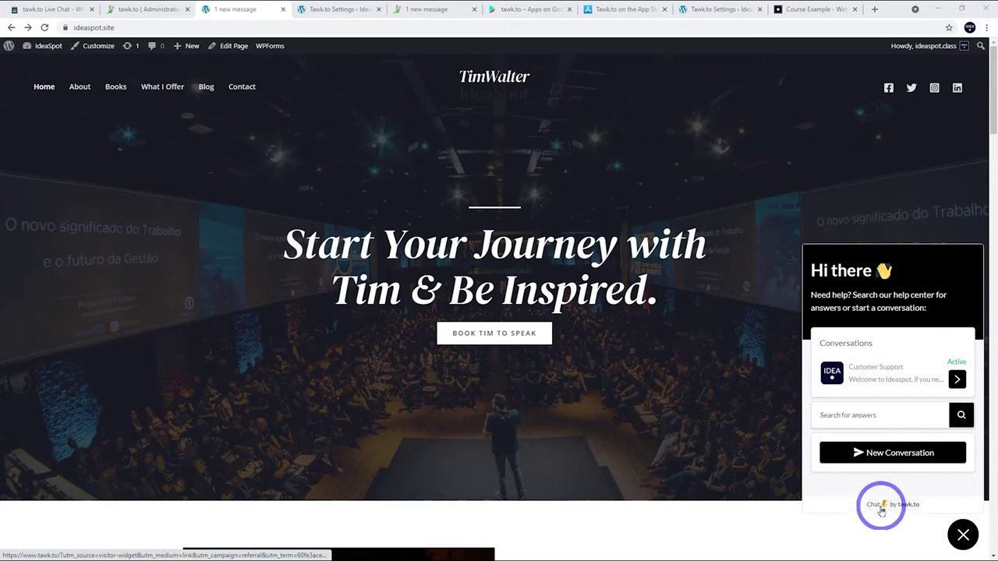
left_click(157, 9)
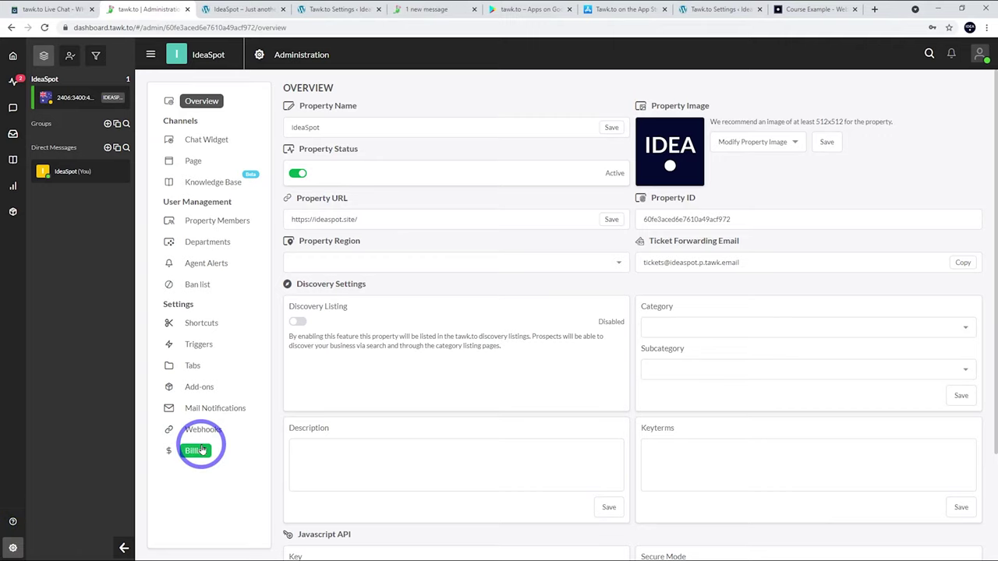
left_click(199, 387)
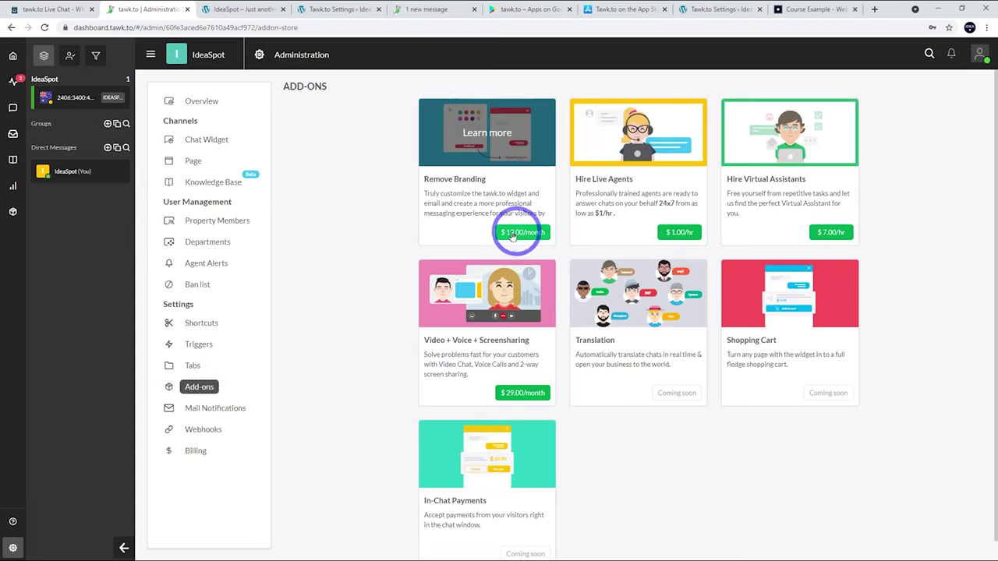
left_click(494, 190)
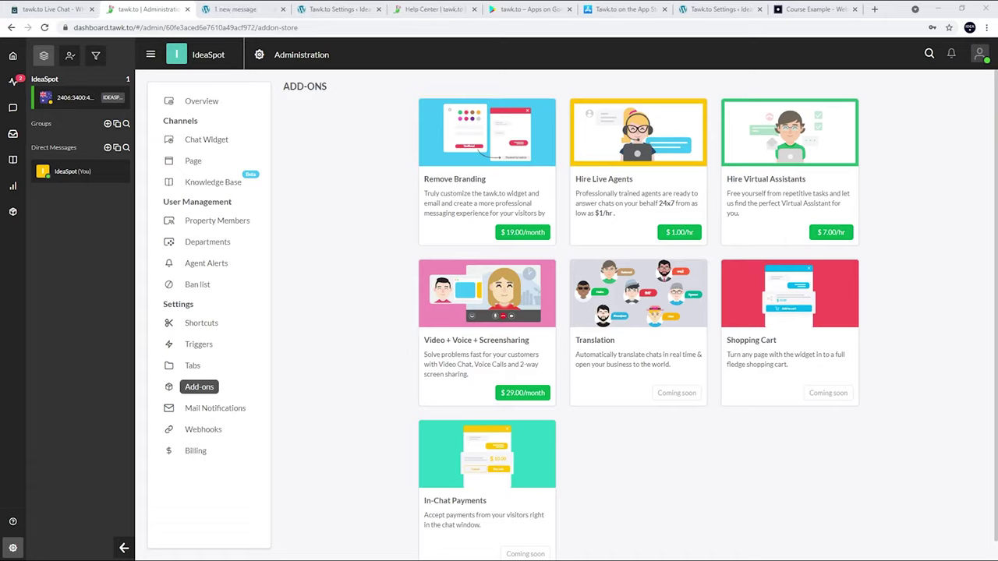
Step: In the WordPress tawk.to plugin's visibility options, disable showing on every page and try including a specific URL or only the front page
left_click(234, 10)
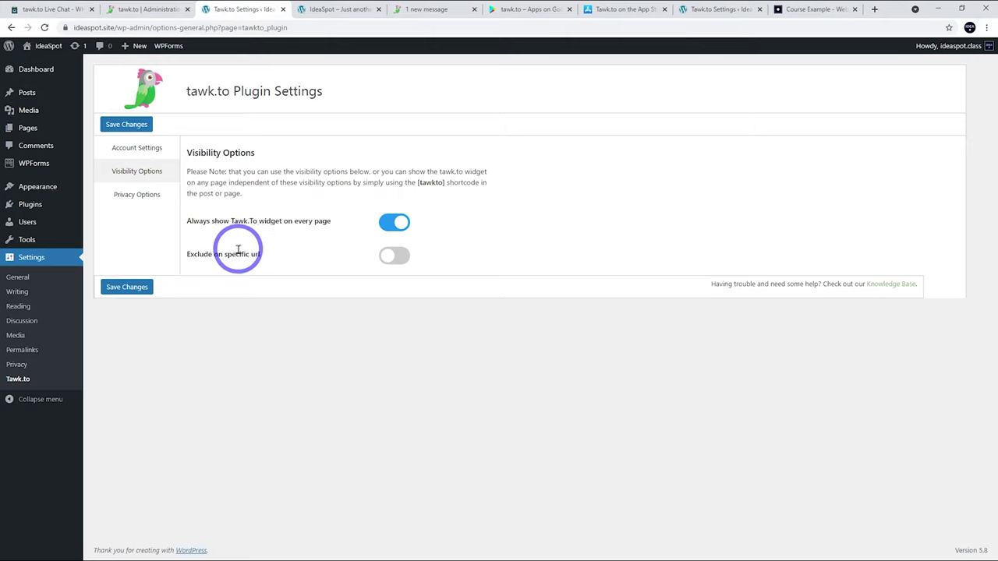
left_click(52, 261)
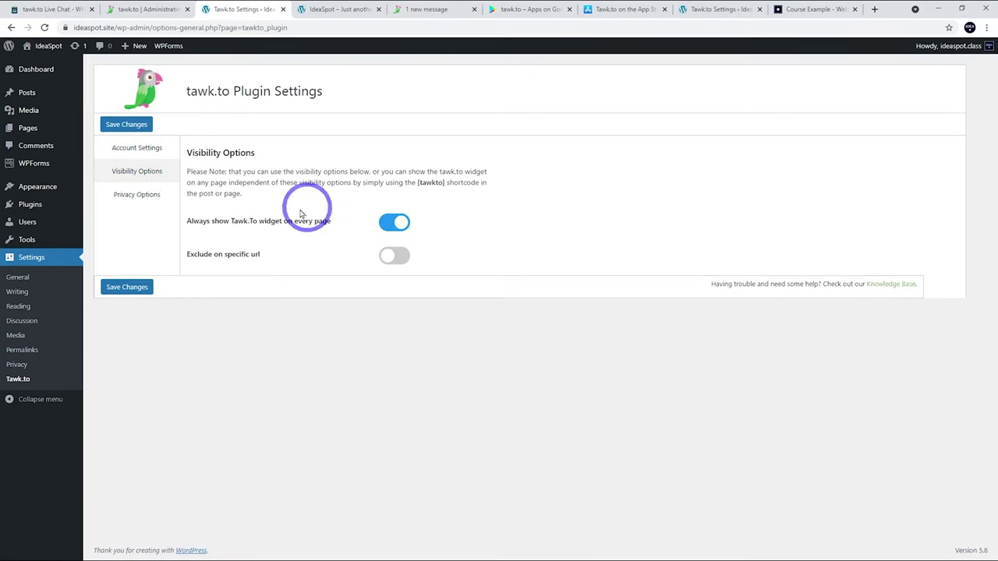
left_click(396, 224)
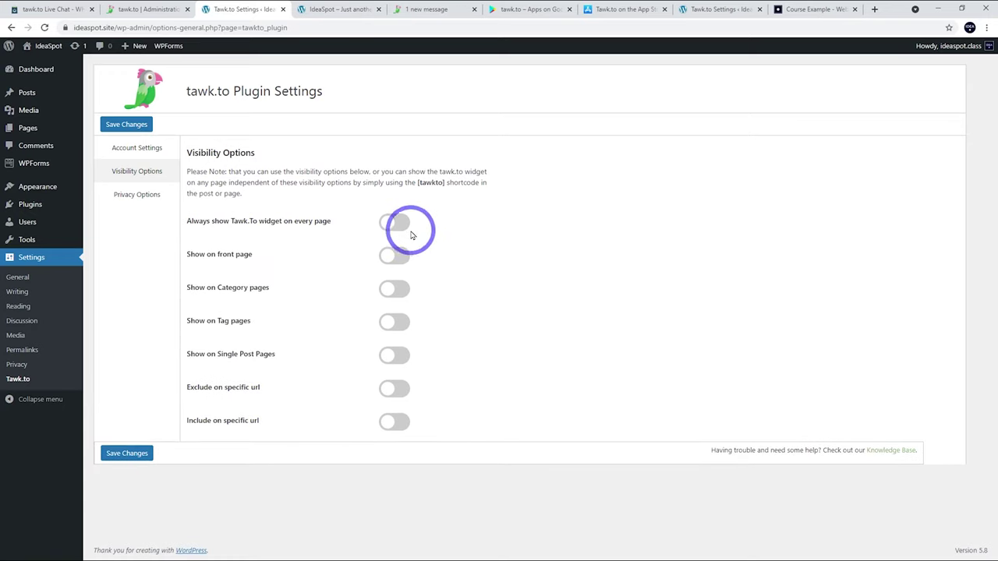
left_click(387, 424)
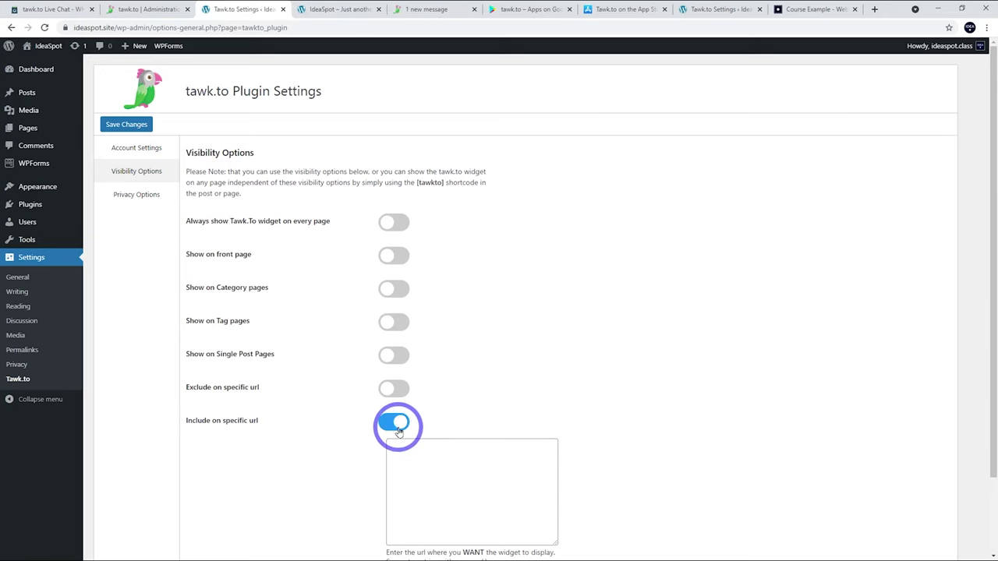
left_click(397, 427)
left_click(396, 257)
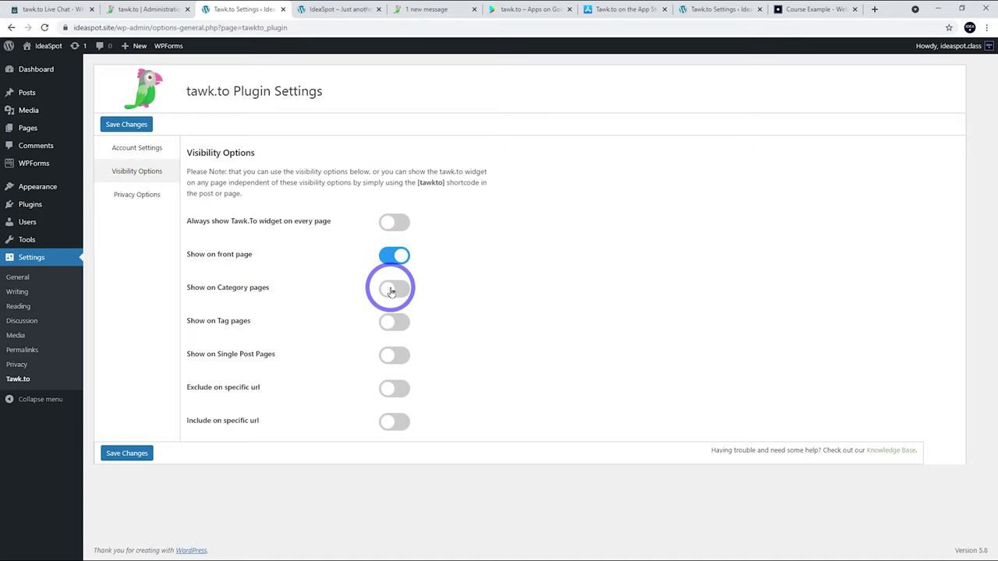
left_click(398, 256)
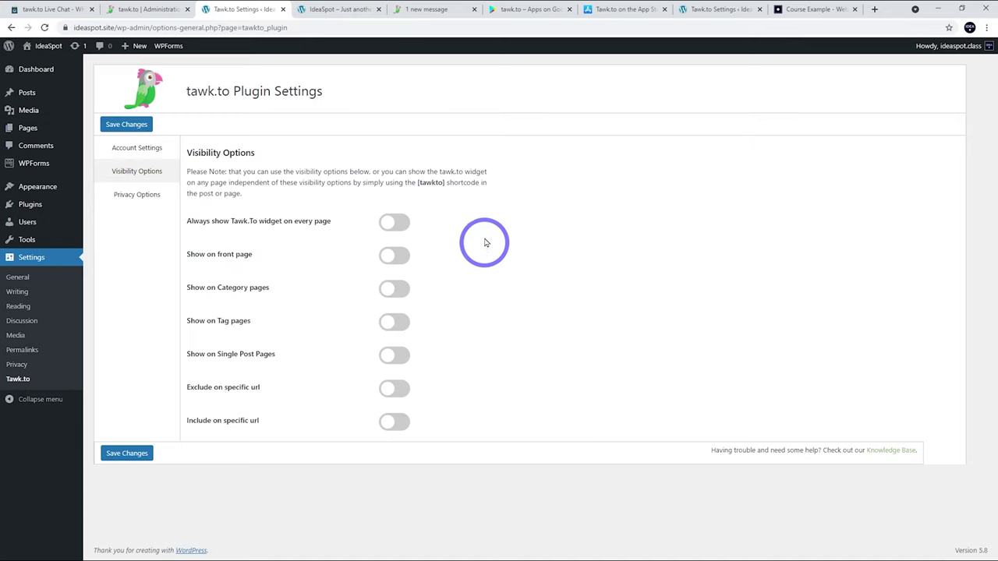
Step: Set the tawk.to widget to always show on every page and save the plugin settings
left_click(391, 222)
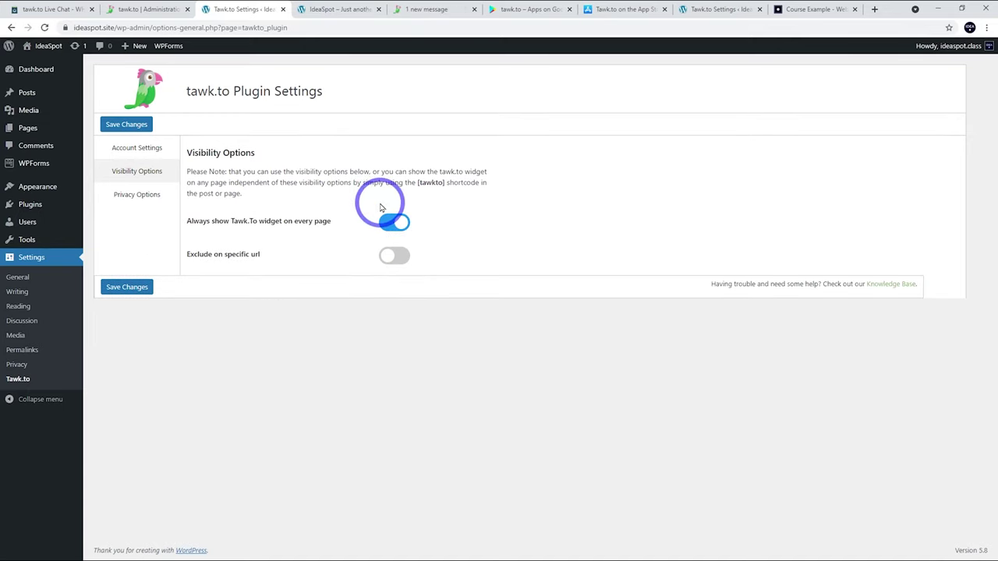
left_click(137, 288)
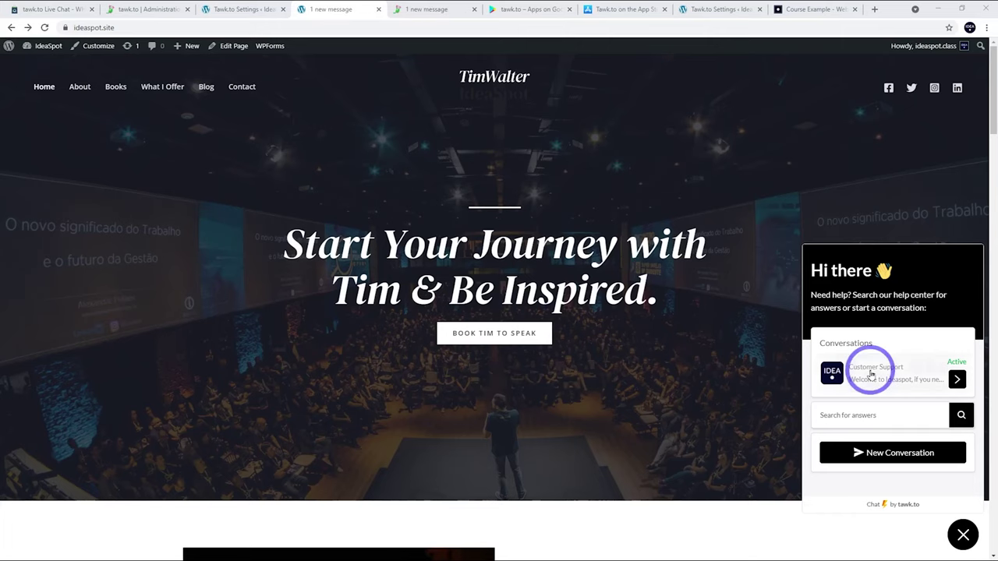